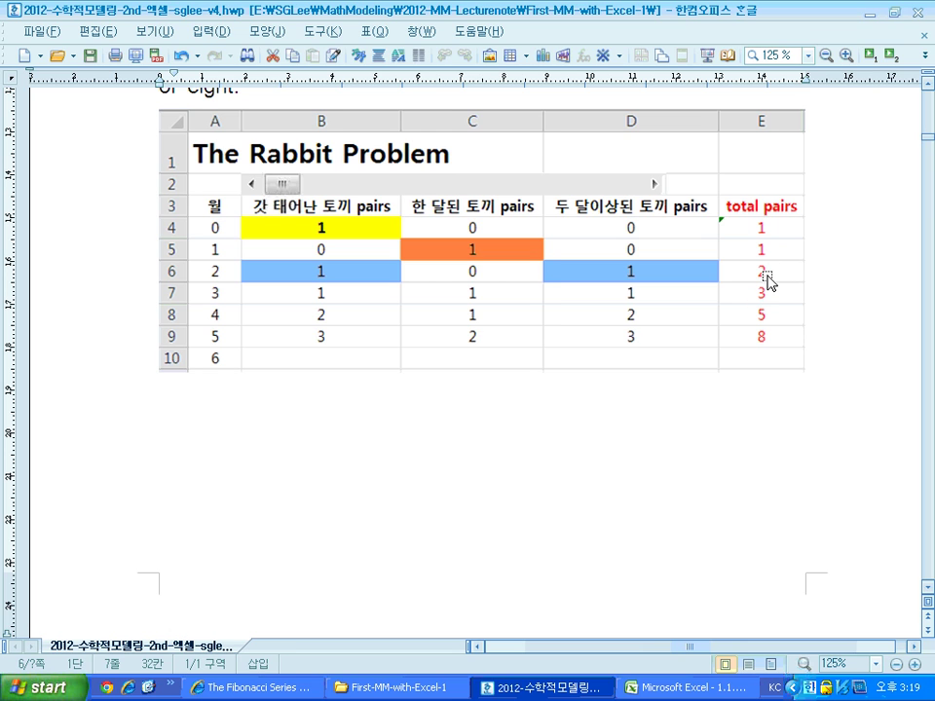
Examine the Graph of Total pairs chart and the start of the Mathematical Modeling 2 section in the lecture note.
scroll(740, 272, down, 15)
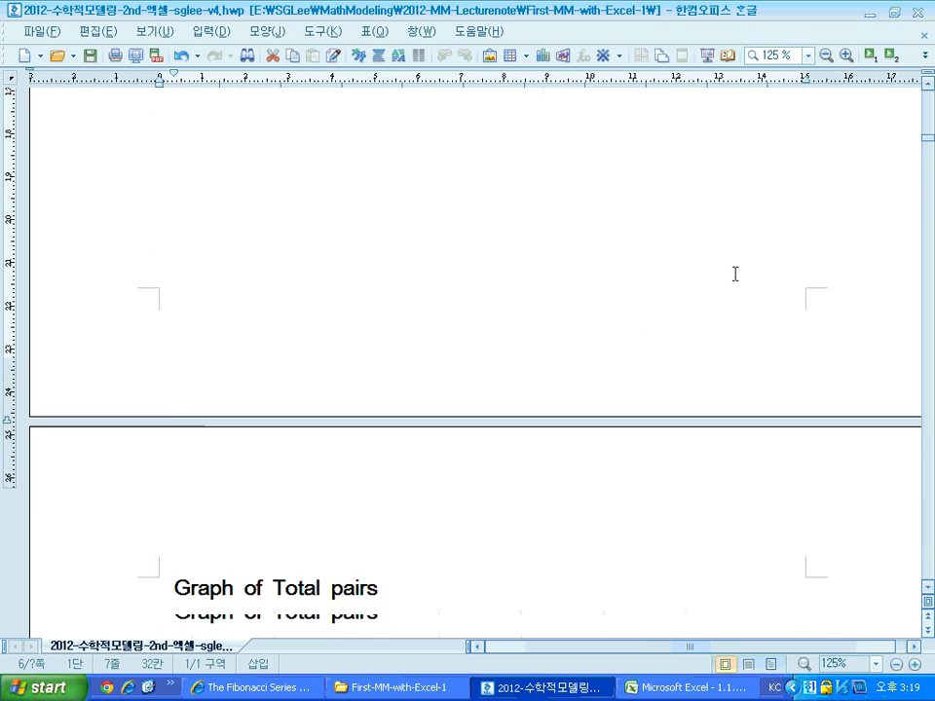
scroll(691, 229, up, 1)
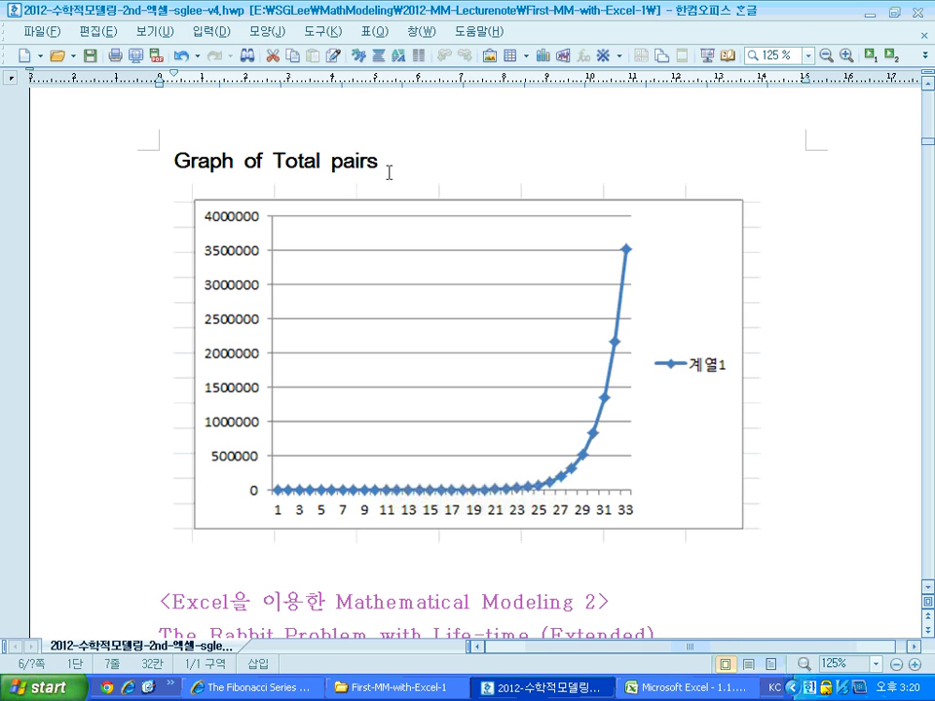
scroll(392, 175, down, 2)
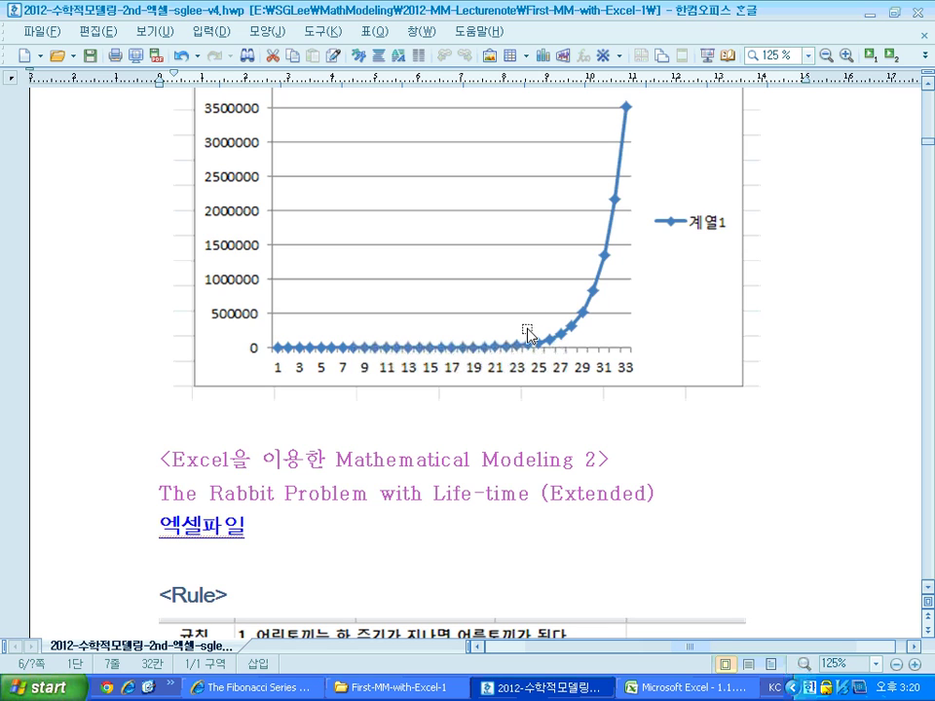
scroll(722, 304, down, 4)
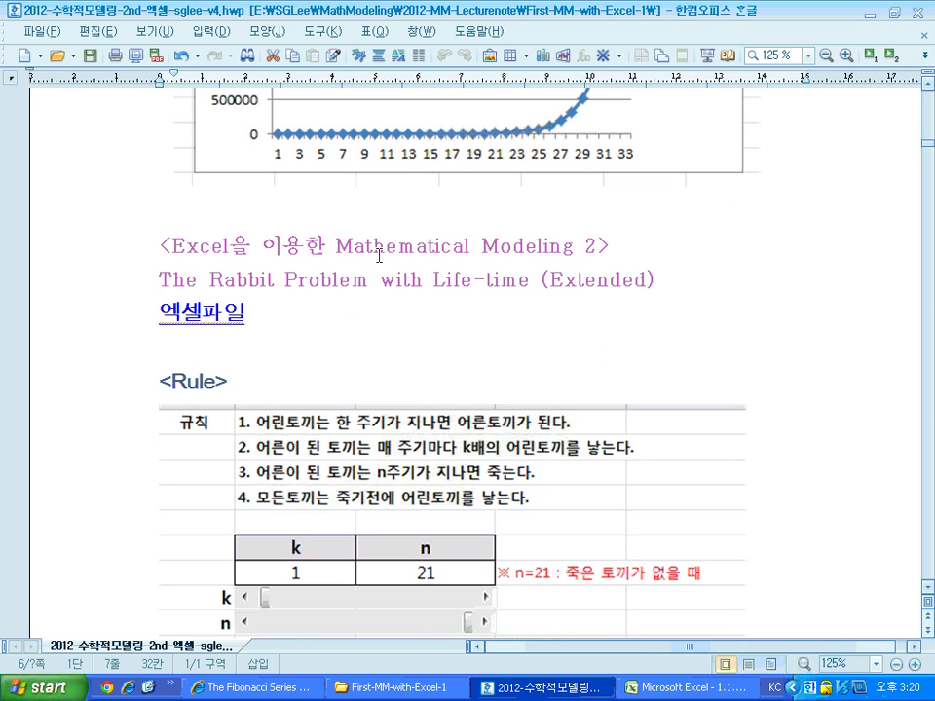
scroll(379, 255, up, 6)
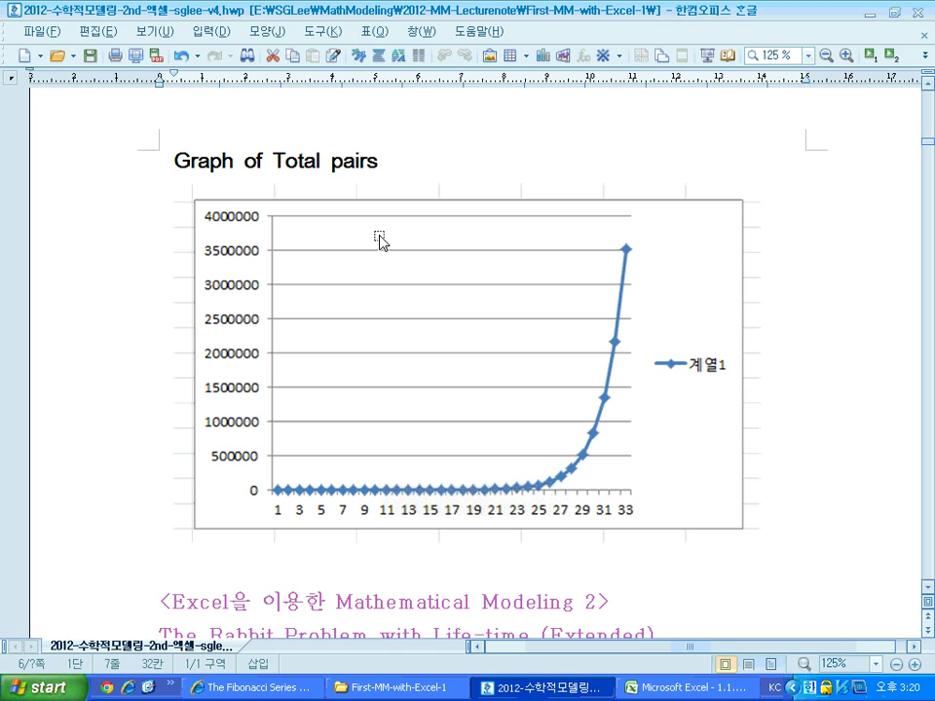
Switch to the 1.1.1 Rabbit-Problem workbook in Excel, look through its pair counts and chart, and minimize it.
click(654, 688)
scroll(751, 401, down, 4)
scroll(757, 336, up, 4)
scroll(748, 336, down, 2)
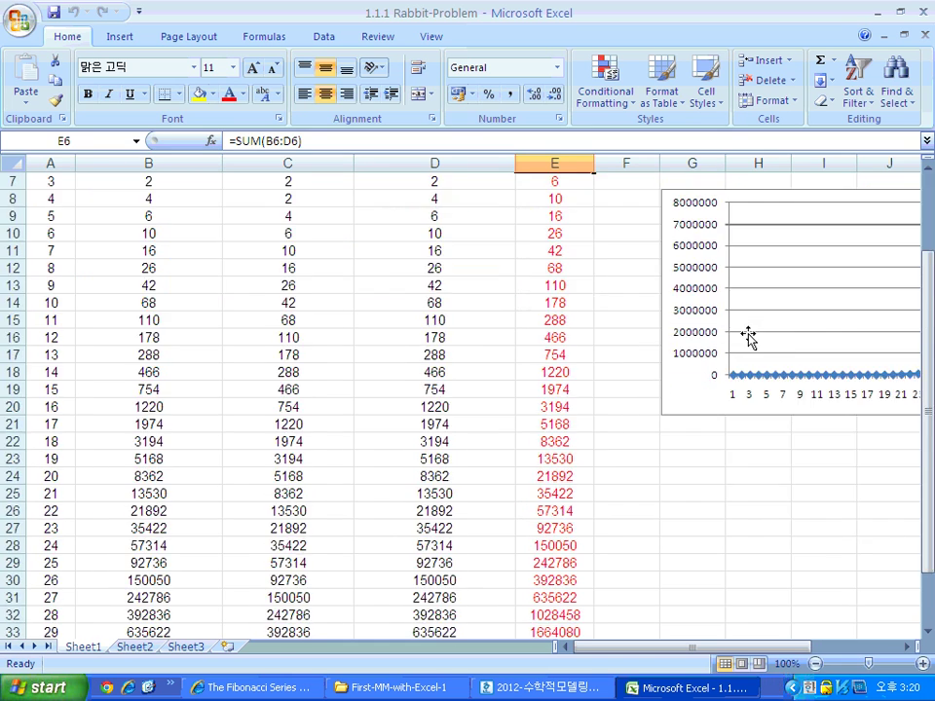
scroll(748, 336, down, 1)
click(877, 11)
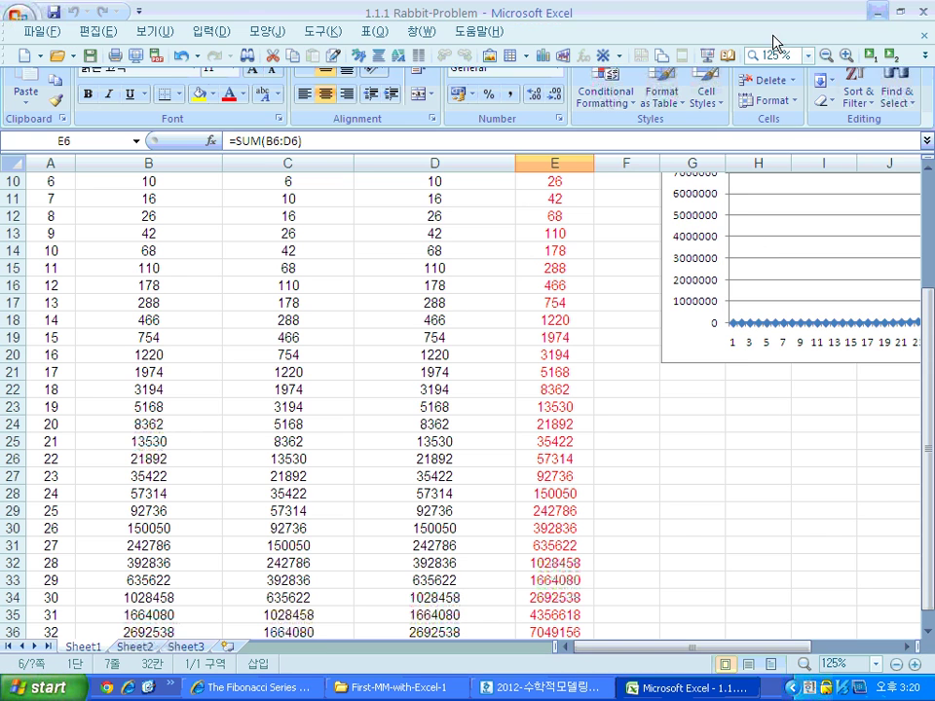
Highlight the Mathematical Modeling 2 heading and the word "Life-time" in the Rabbit Problem title beneath it.
scroll(233, 447, down, 4)
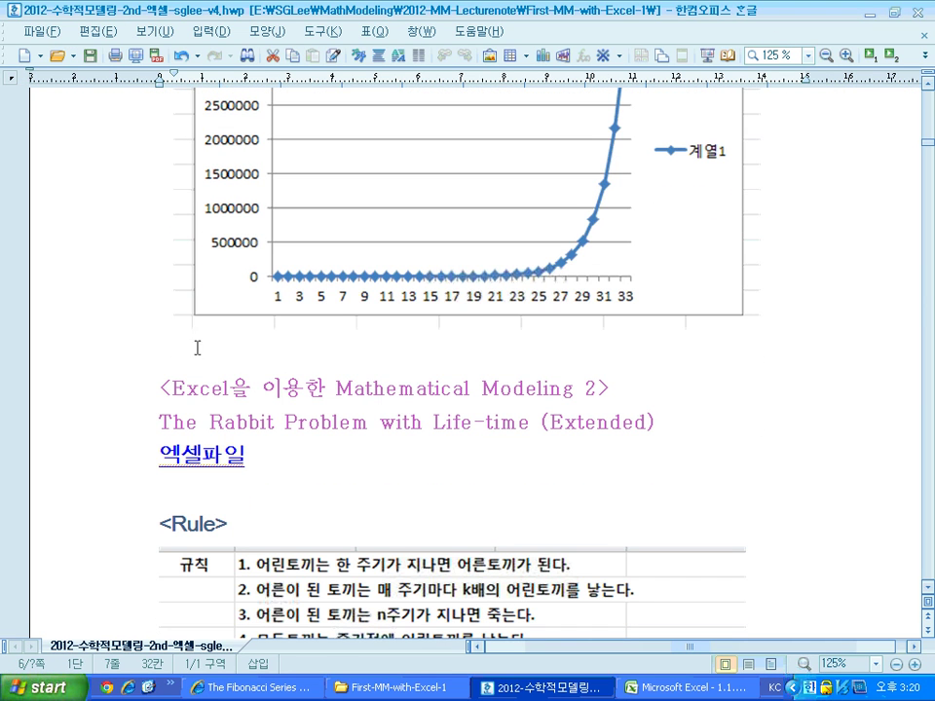
click(181, 380)
drag(159, 395, 619, 386)
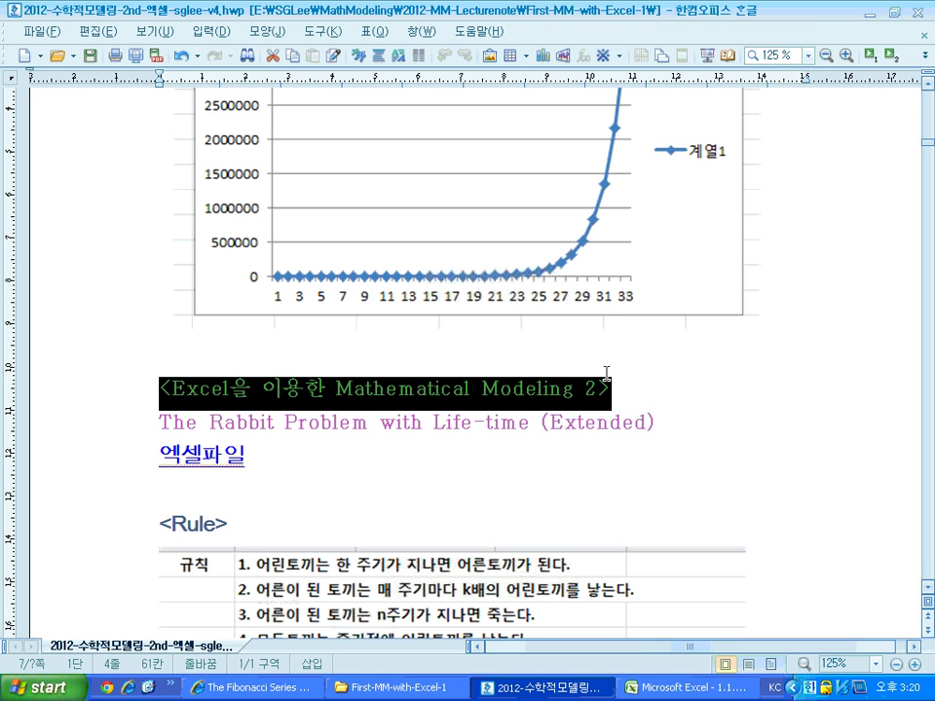
scroll(435, 335, down, 3)
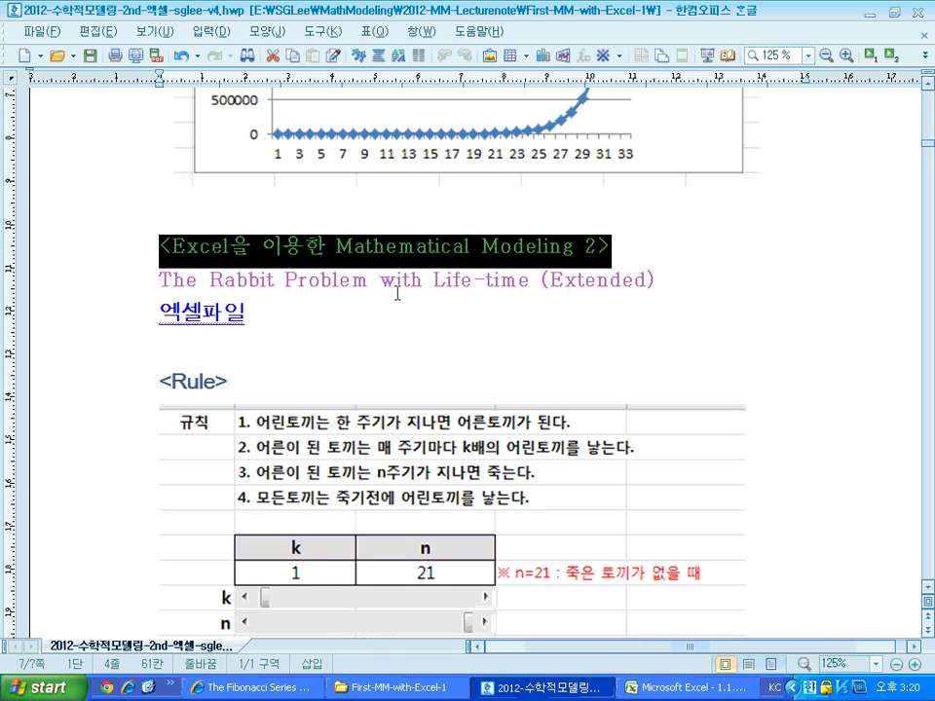
drag(435, 285, 537, 289)
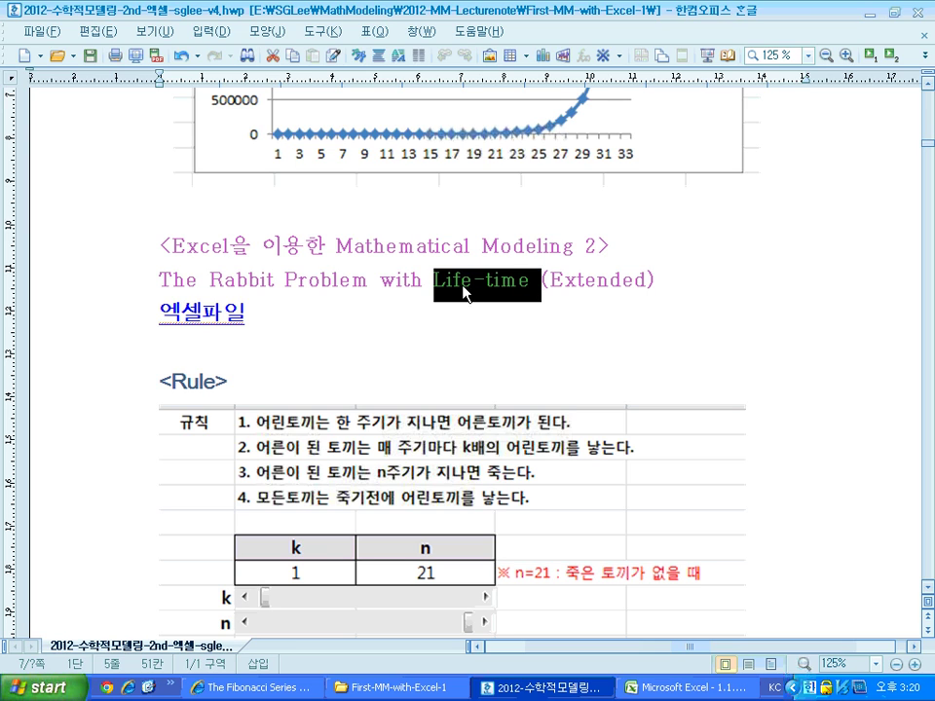
click(384, 285)
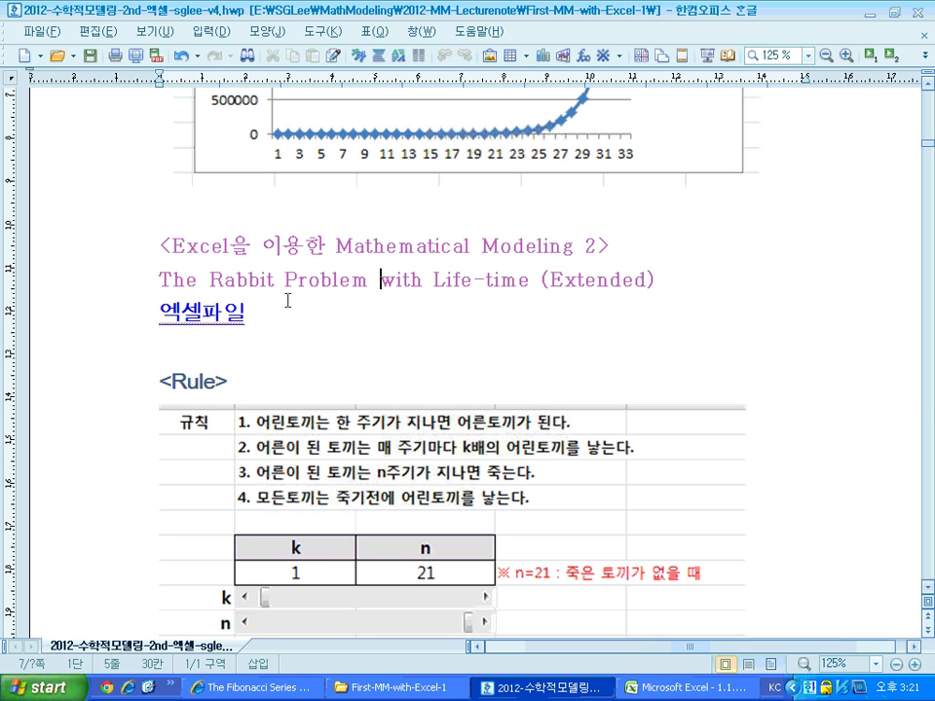
Open the section's linked Excel file and view its 등차수열, 등비수열, 피보나치수열 and 피보나치수열의응용 sheets.
scroll(257, 306, down, 2)
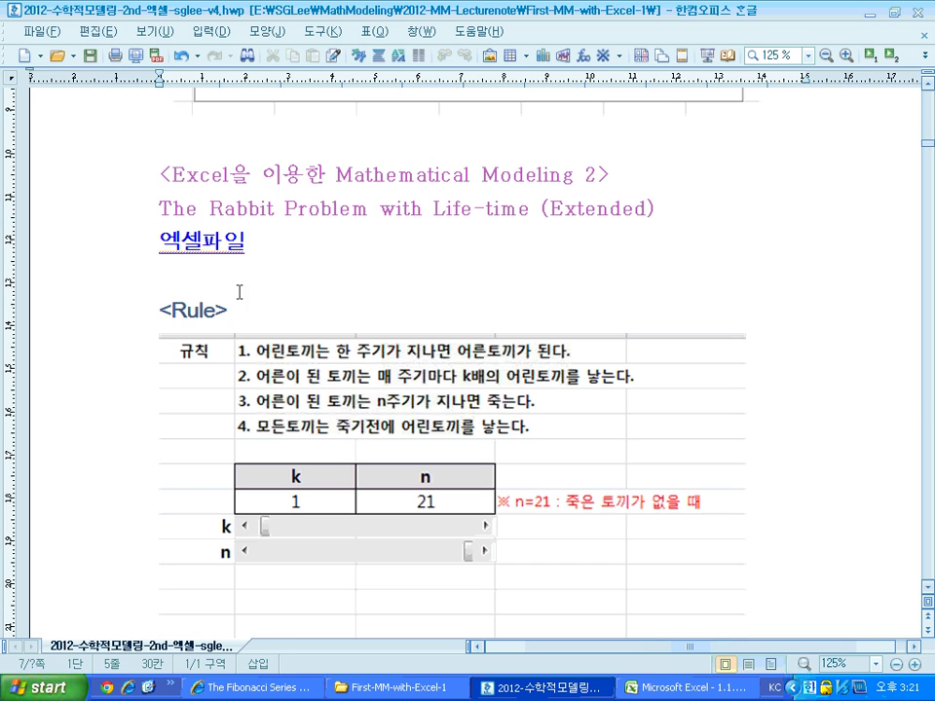
click(232, 240)
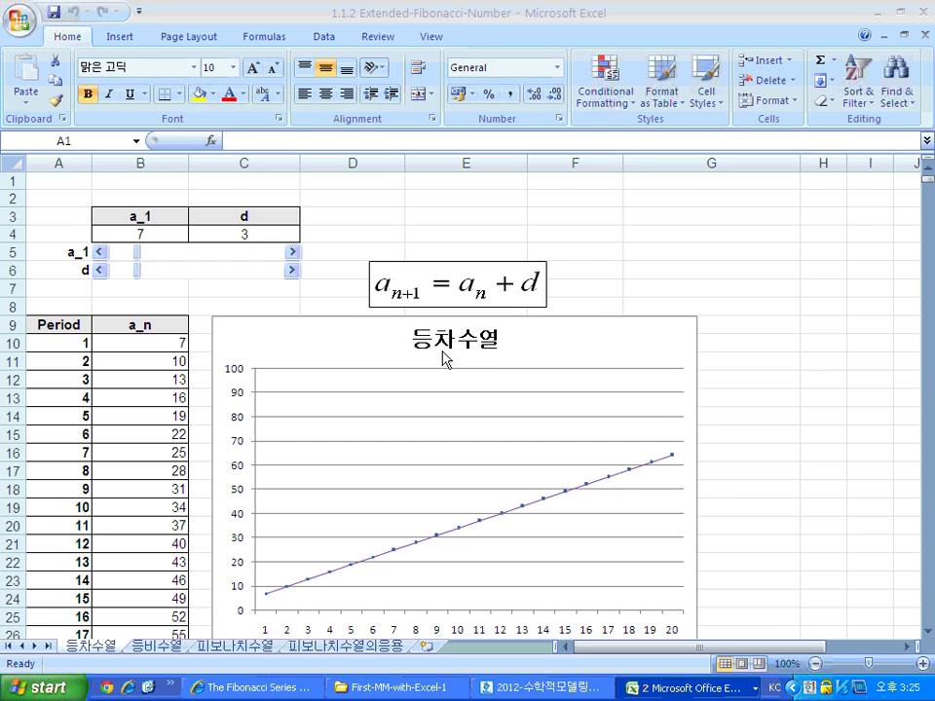
click(157, 645)
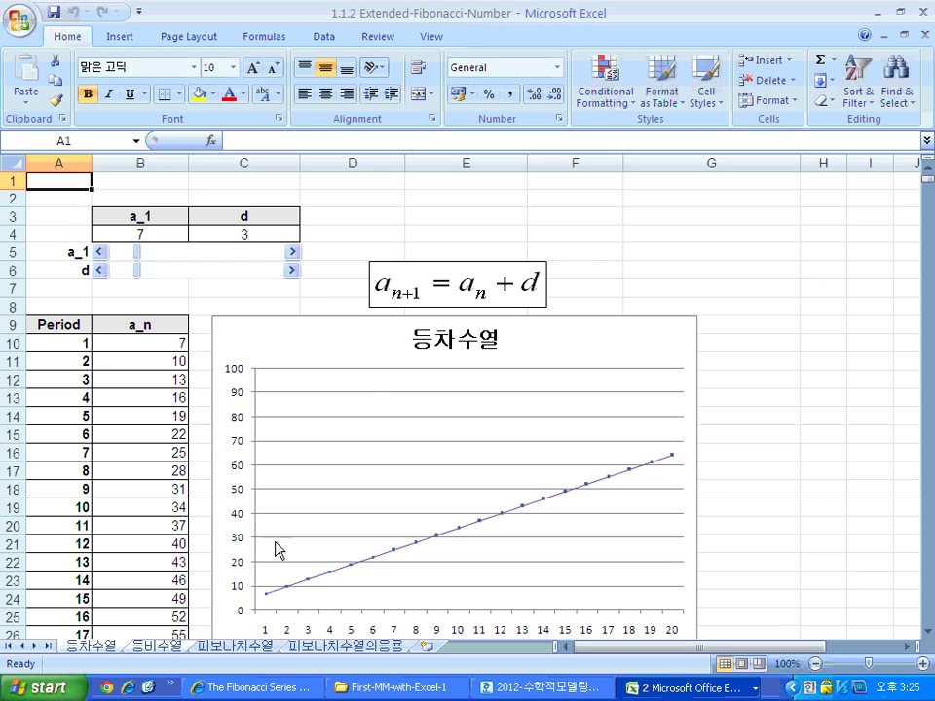
click(163, 646)
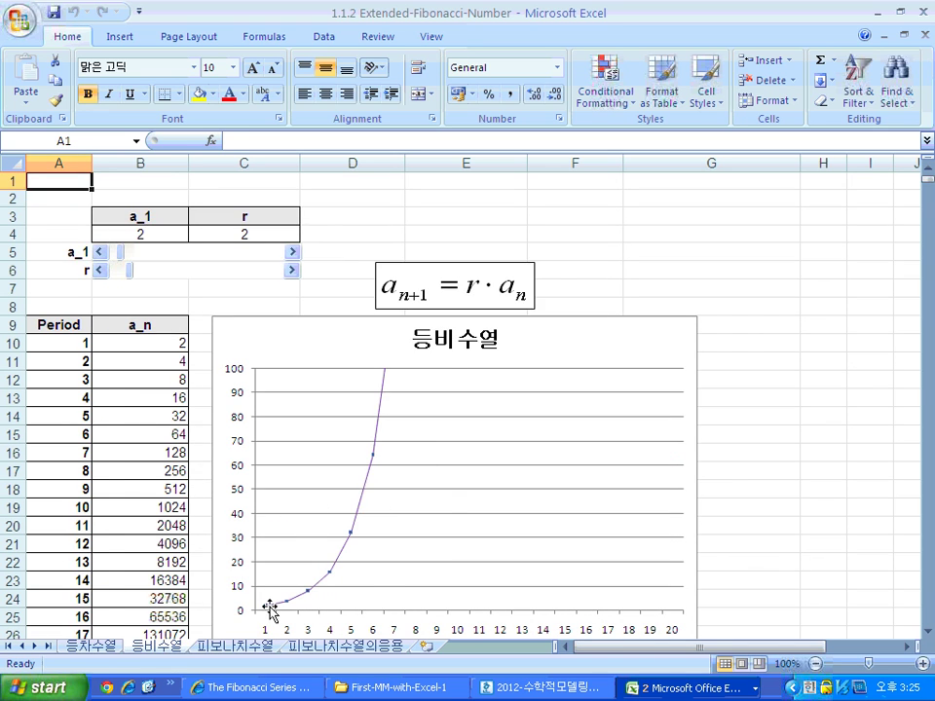
click(253, 646)
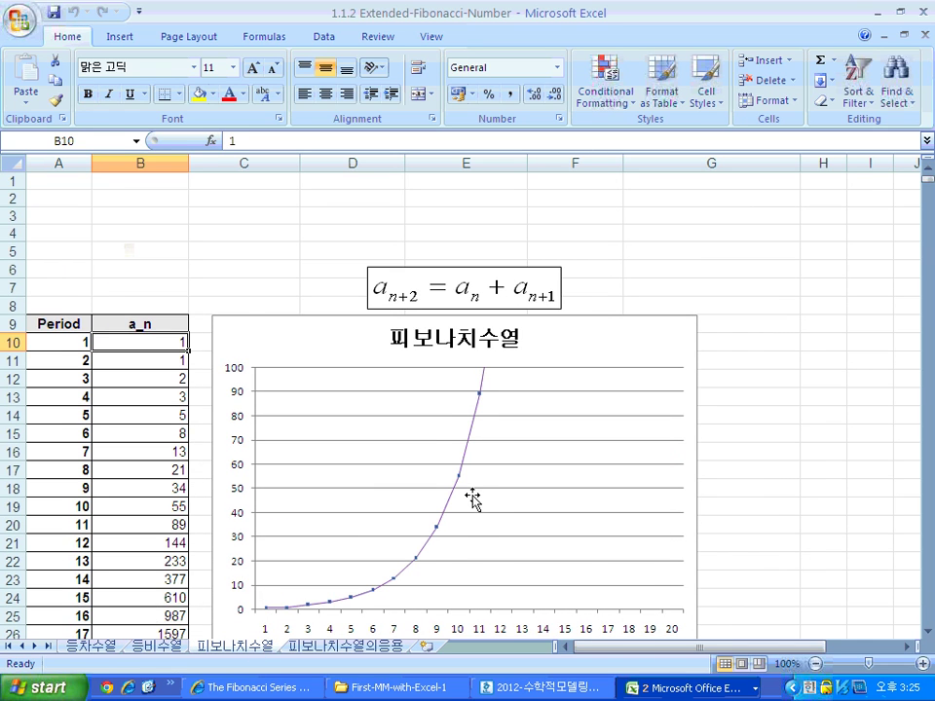
scroll(471, 497, down, 1)
click(350, 646)
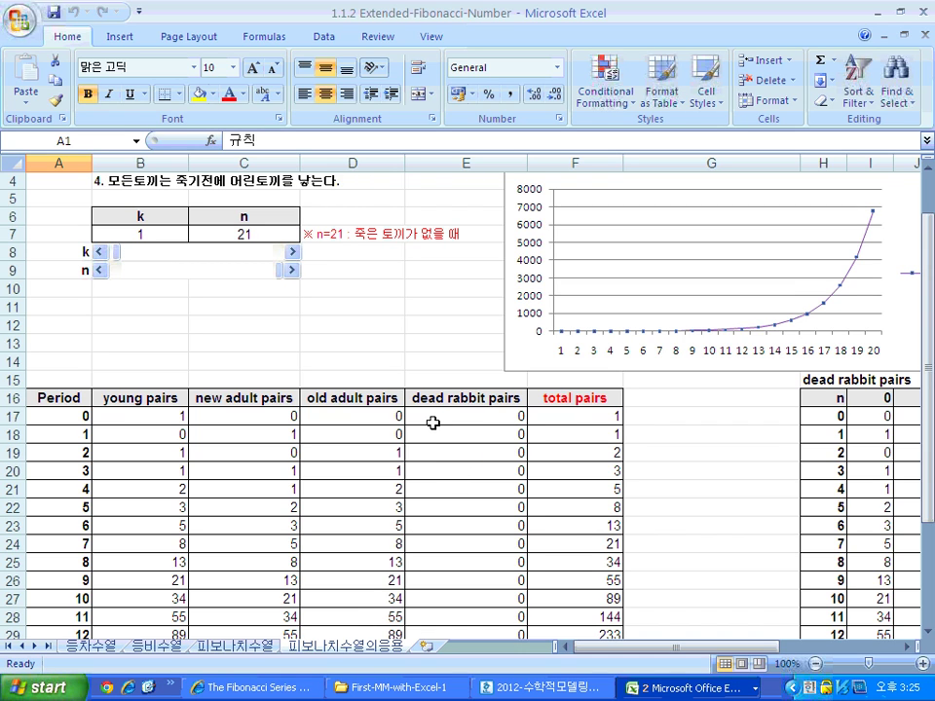
scroll(432, 422, down, 2)
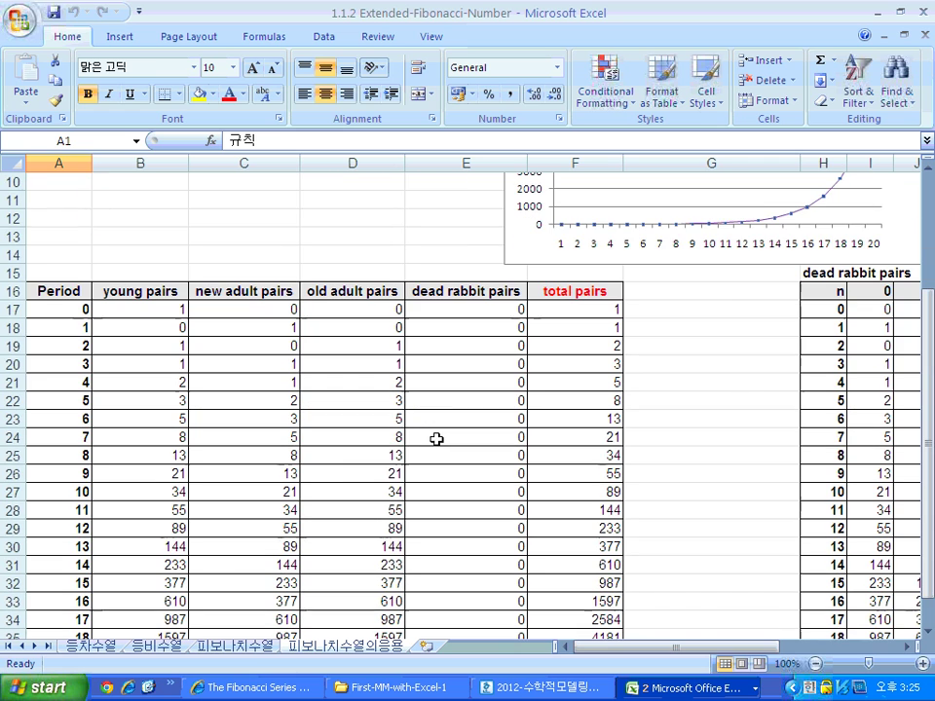
Return to the Hangul lecture note and review the extended Rabbit Problem title and its Rule section.
click(516, 689)
scroll(458, 557, down, 3)
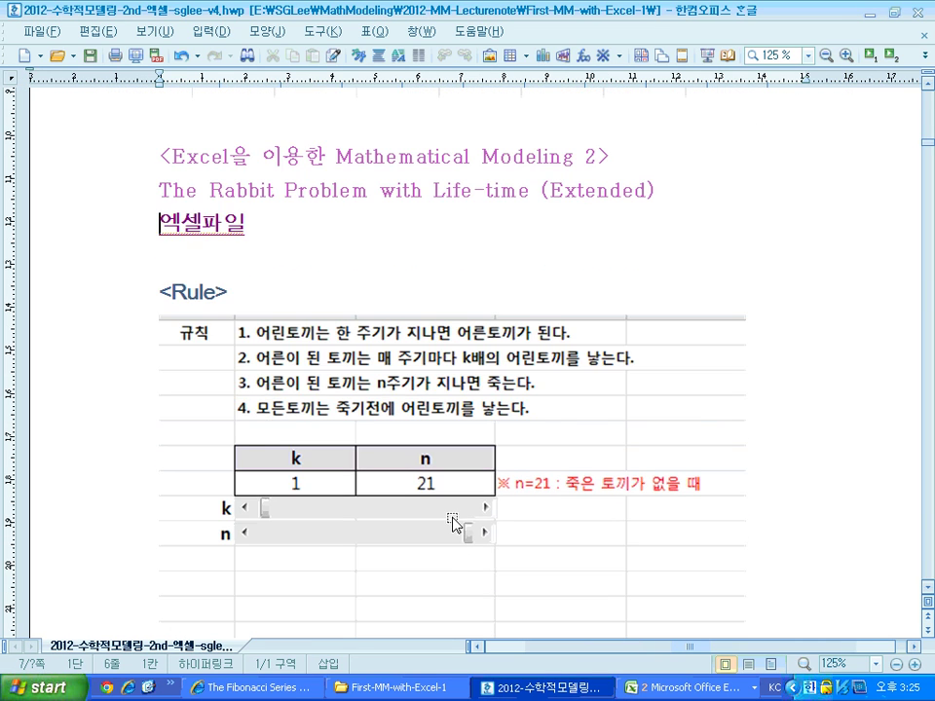
scroll(453, 524, down, 2)
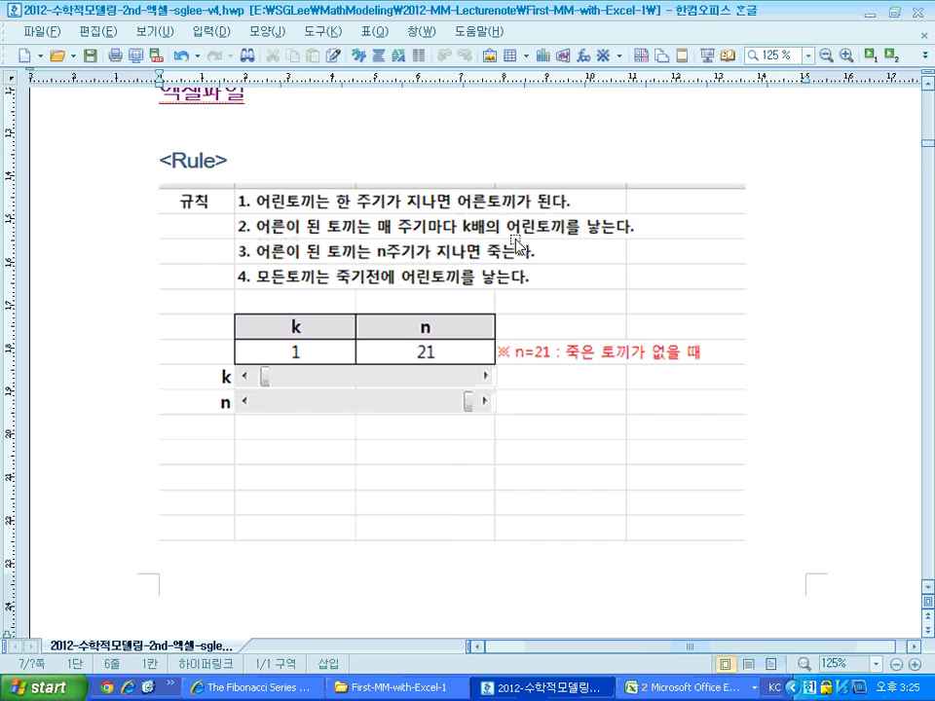
scroll(375, 200, up, 1)
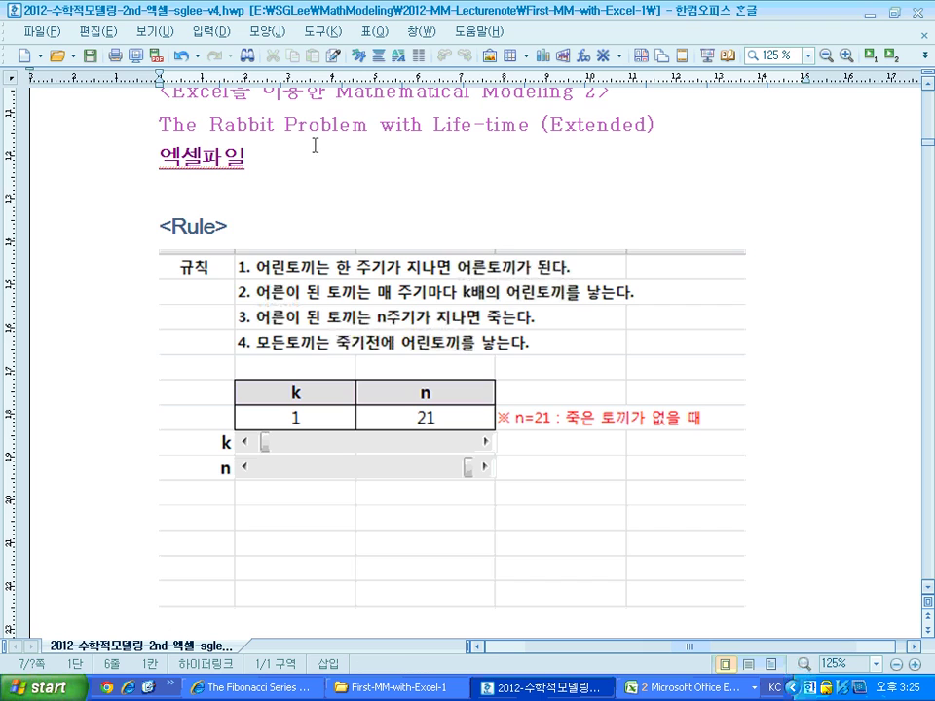
drag(435, 130, 525, 142)
click(448, 175)
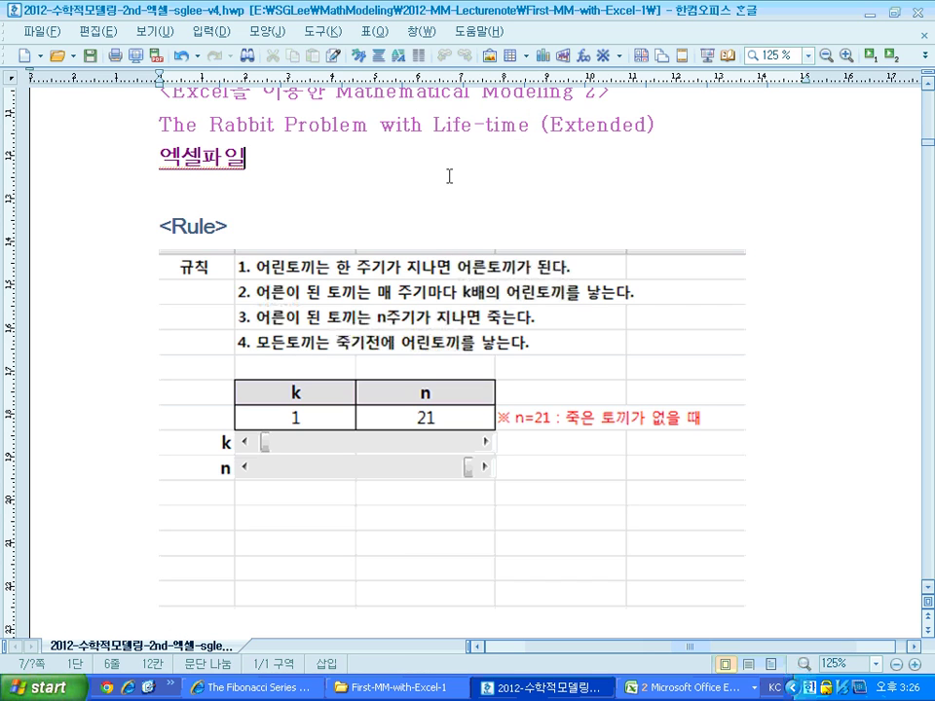
Read the four rabbit rules and the k and n settings, and select the rule picture.
scroll(446, 173, down, 1)
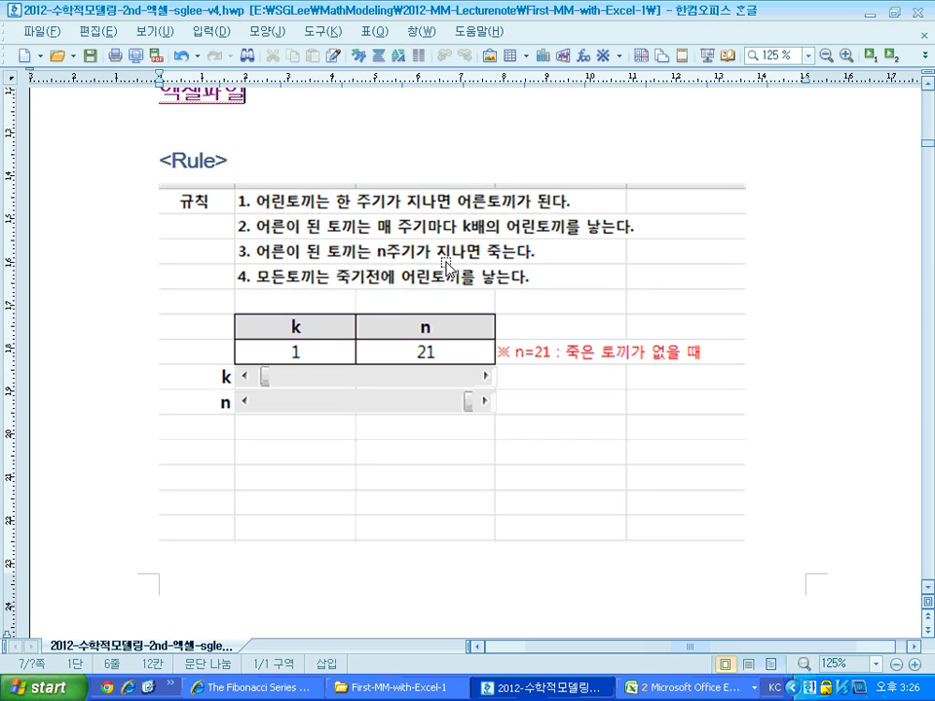
scroll(454, 269, down, 8)
scroll(454, 270, up, 8)
click(252, 289)
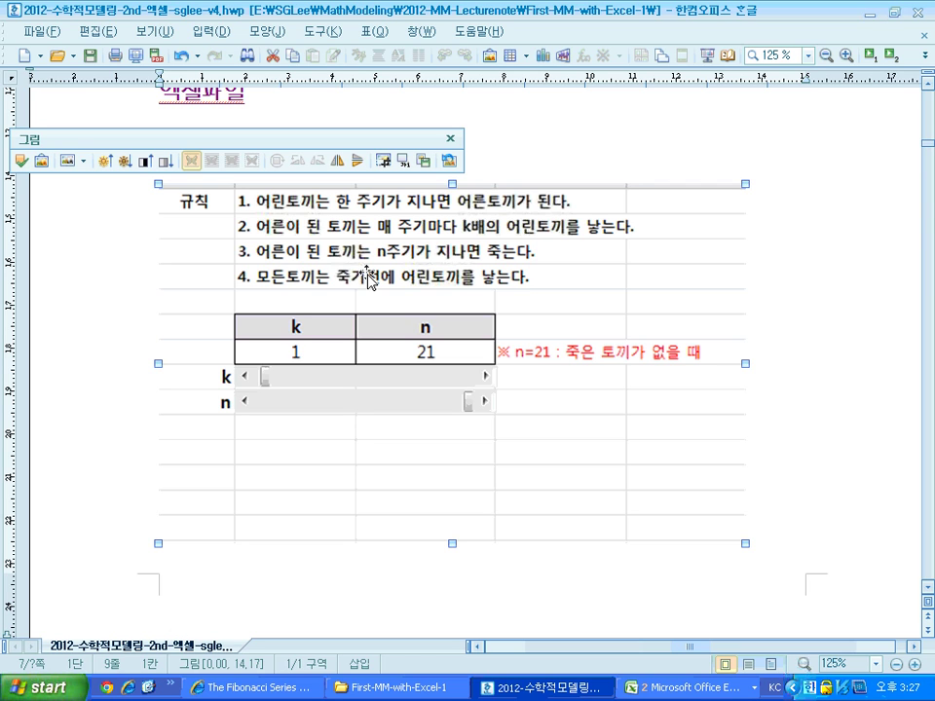
Go to the (1) Rabbit pairs table on the next page and clear the selection on it.
scroll(375, 287, down, 3)
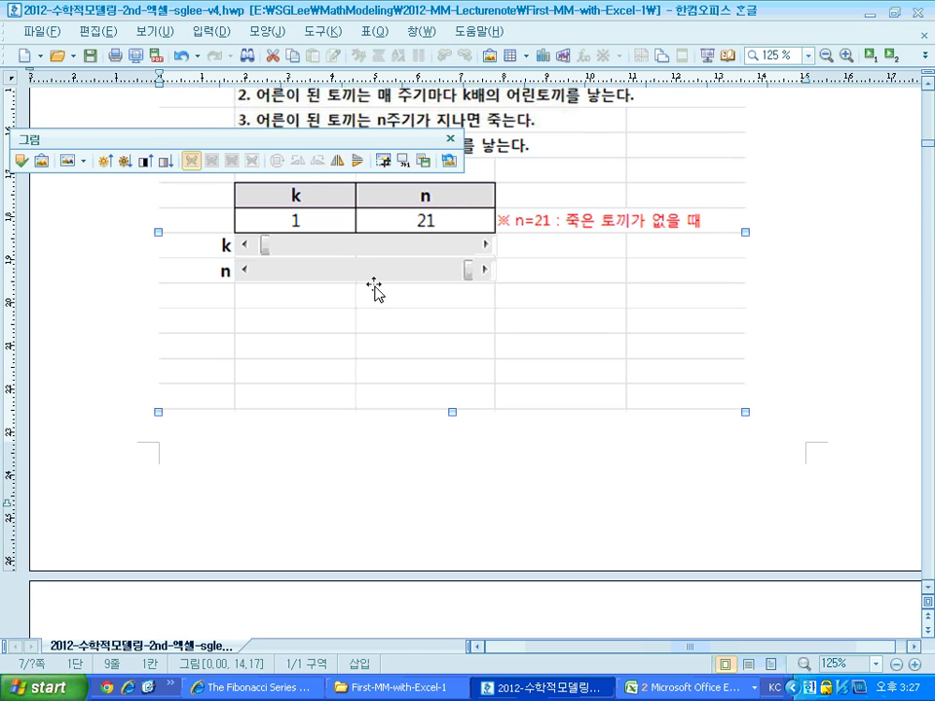
scroll(384, 278, down, 6)
scroll(388, 261, up, 3)
scroll(387, 265, down, 7)
scroll(388, 265, down, 3)
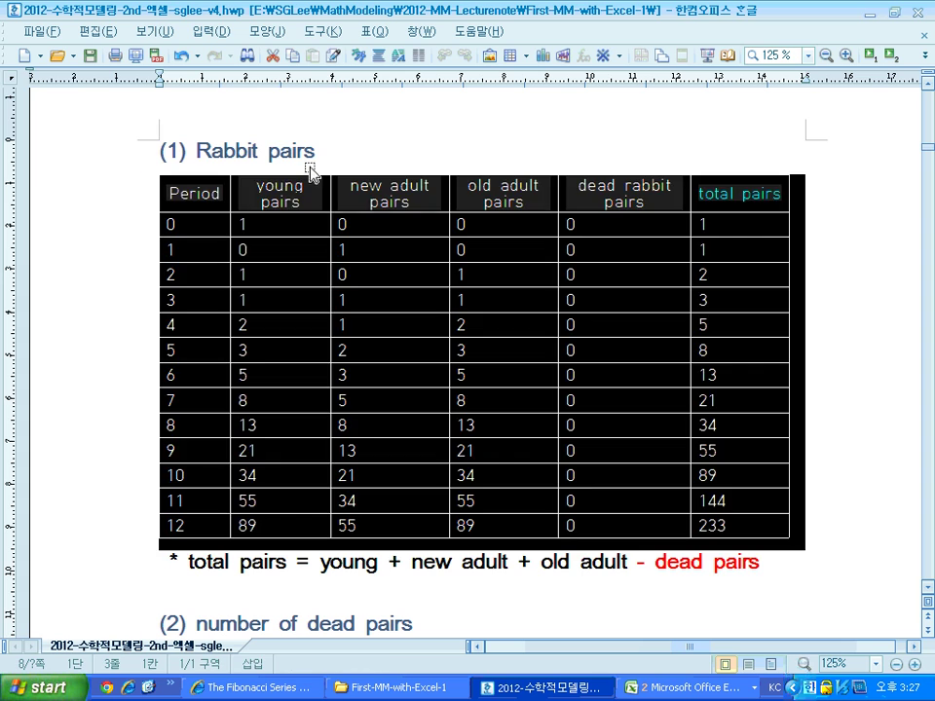
click(357, 148)
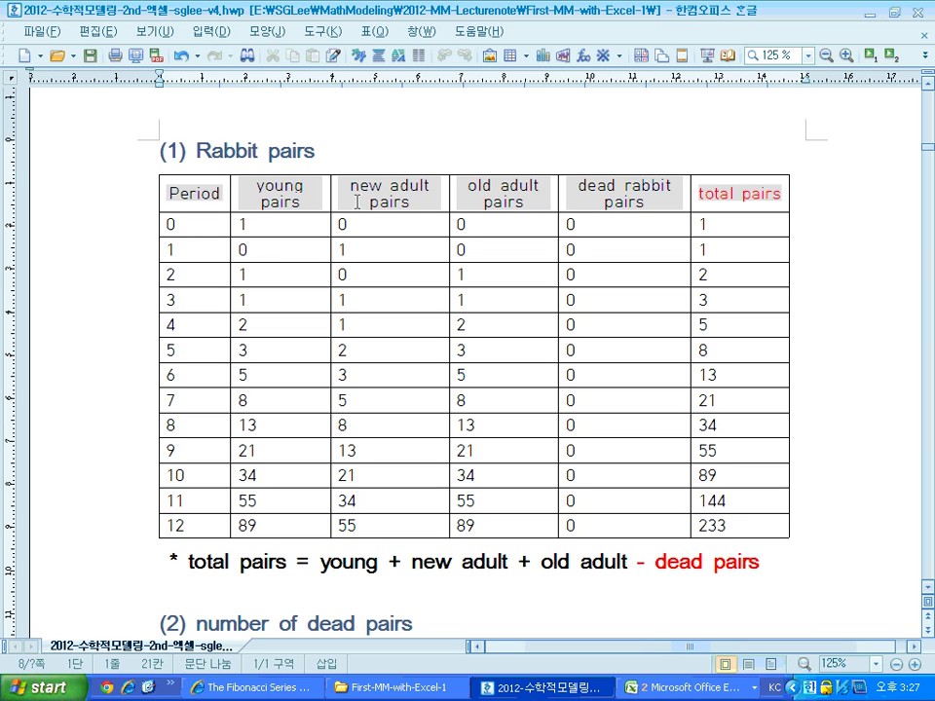
Highlight the period 0 value under total pairs, then the whole Rabbit pairs table.
click(696, 225)
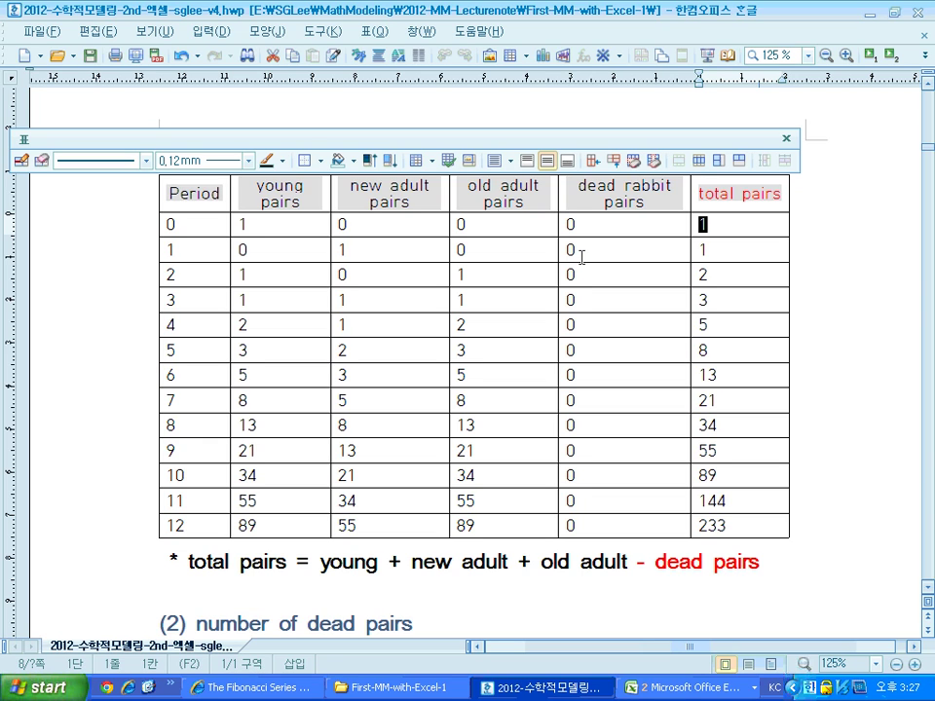
scroll(585, 253, up, 2)
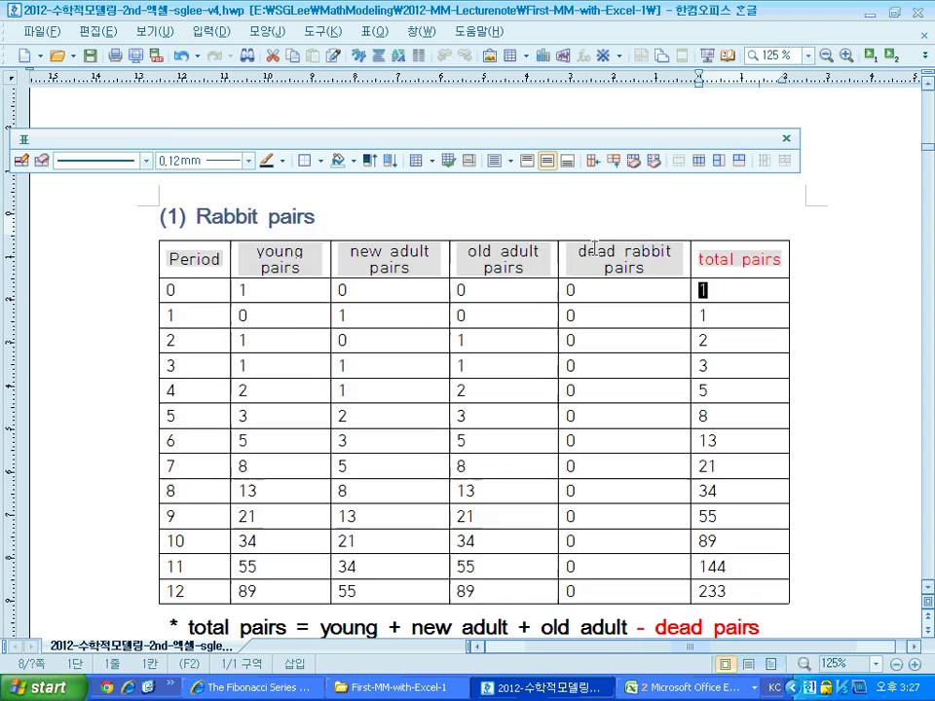
scroll(403, 266, down, 2)
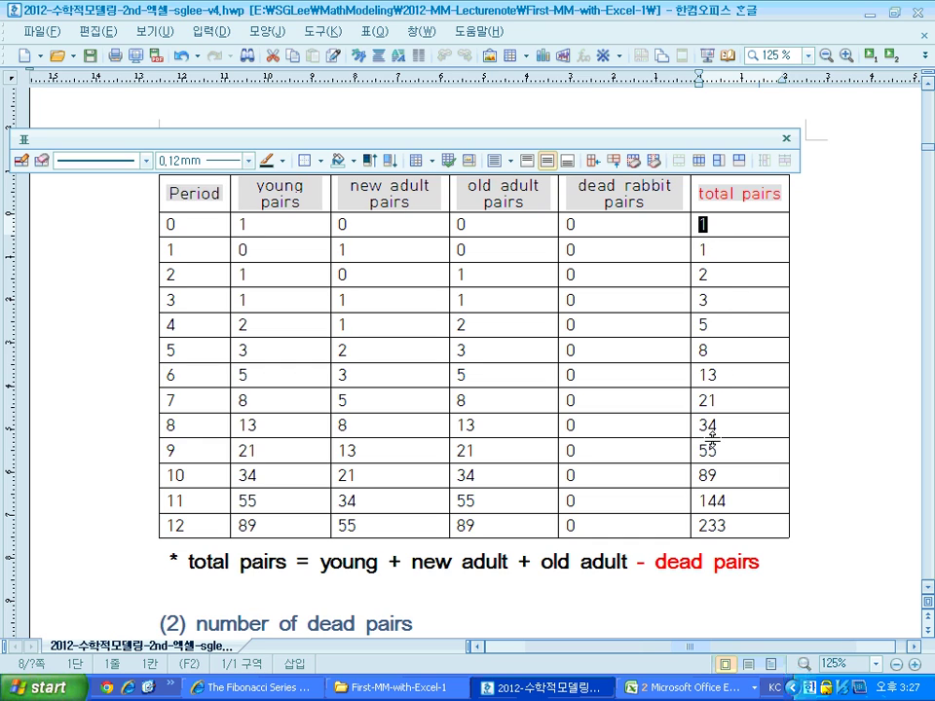
click(722, 227)
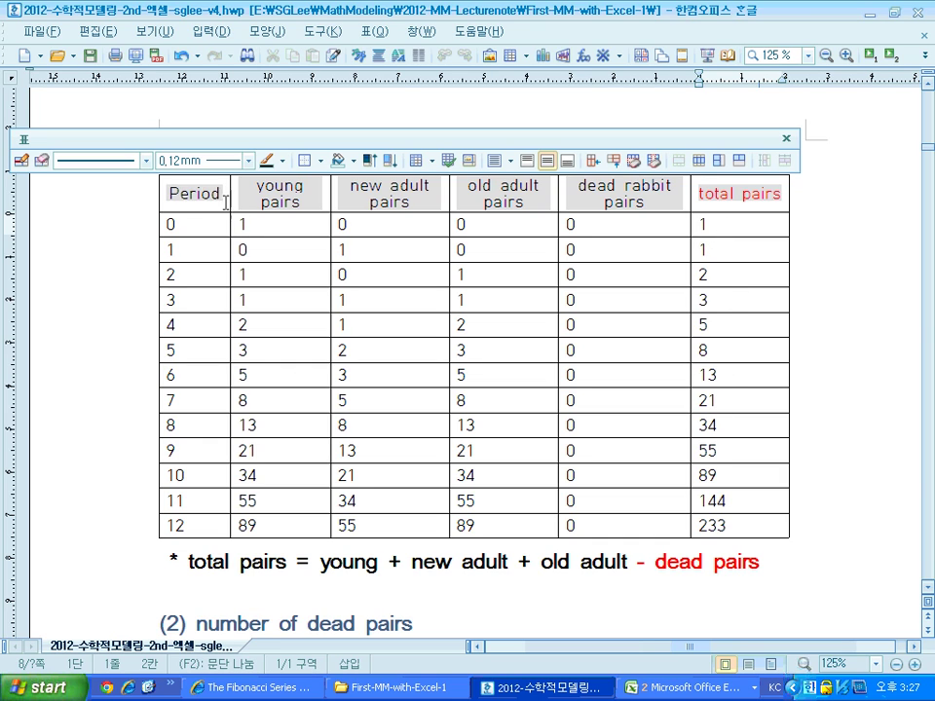
drag(165, 191, 821, 530)
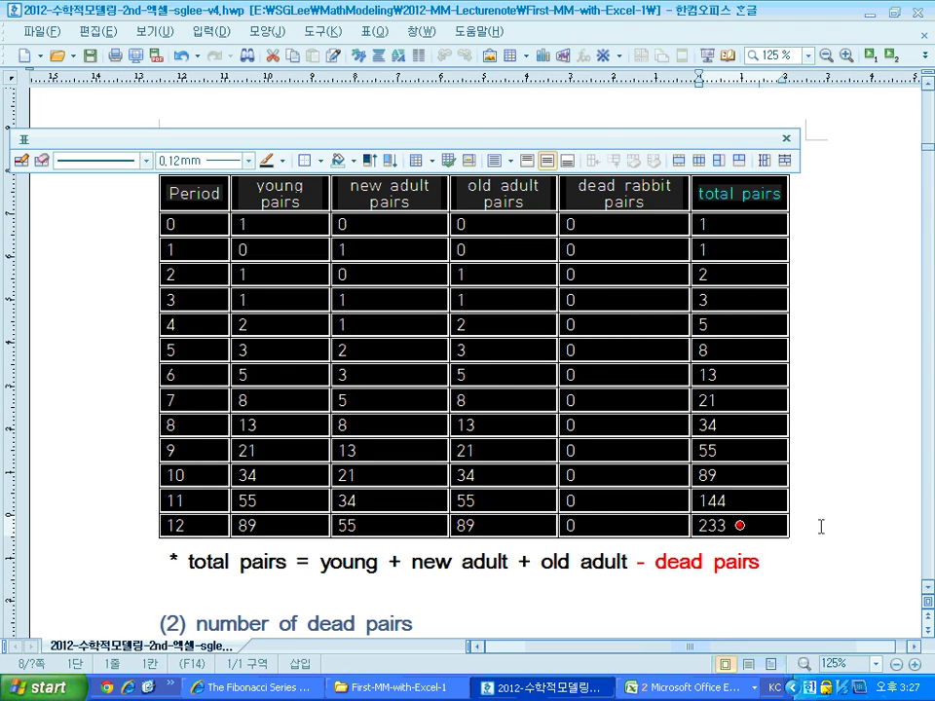
Clear the table selection and view the total pairs formula and the start of the number of dead pairs table.
scroll(816, 518, up, 2)
scroll(805, 505, down, 2)
scroll(779, 441, down, 3)
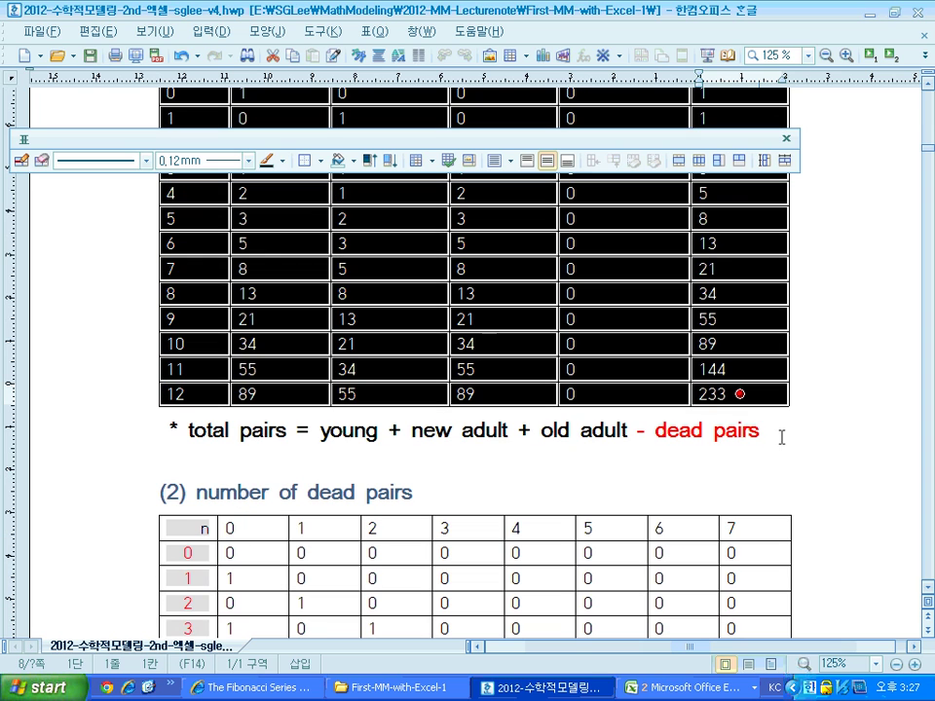
click(196, 417)
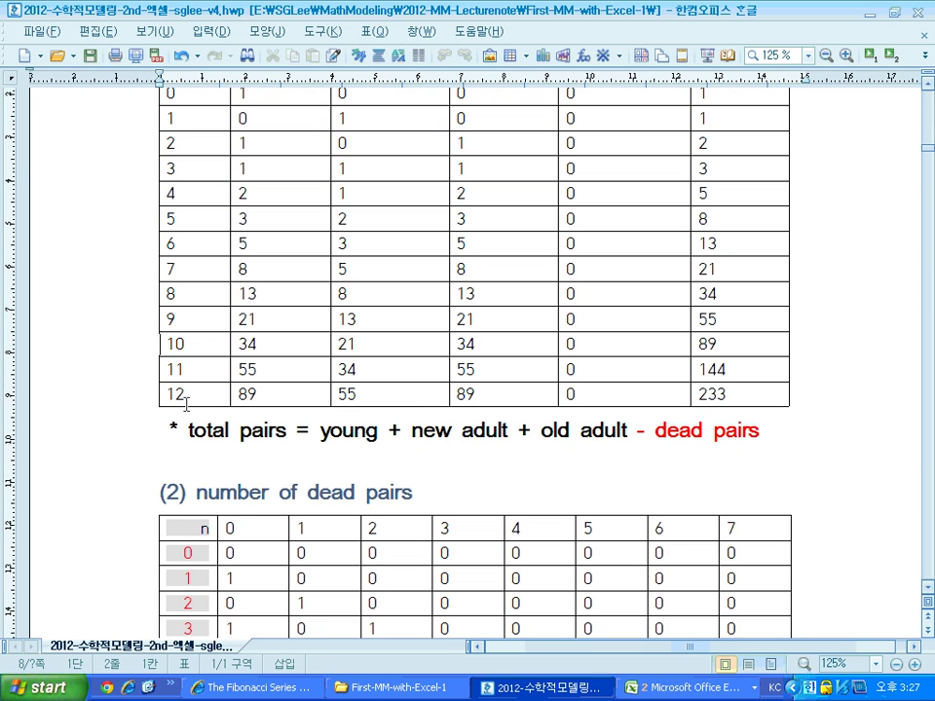
Highlight the period 12 row of the Rabbit pairs table, then clear the selection.
drag(181, 390, 757, 392)
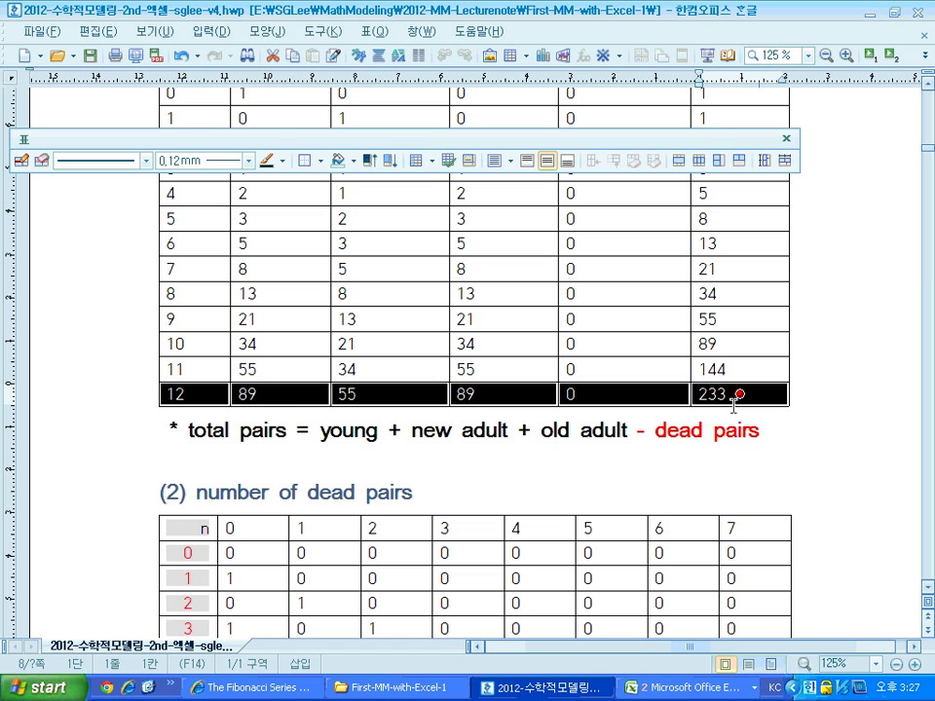
click(841, 394)
scroll(835, 392, up, 3)
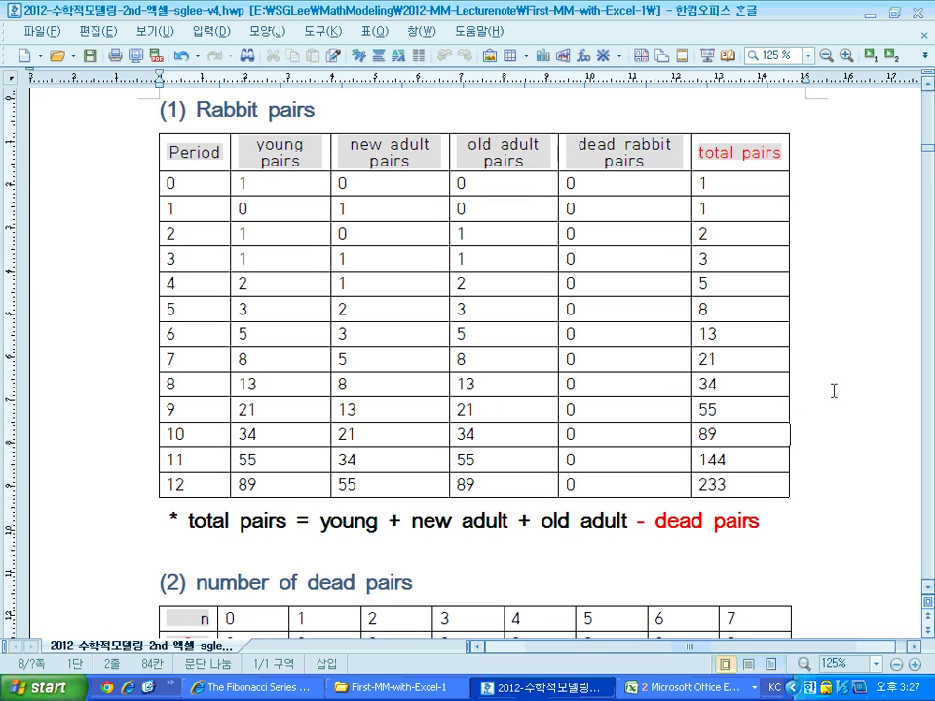
Highlight the "(2) number of dead pairs" heading, then the four formulas listed below its table.
scroll(799, 381, down, 9)
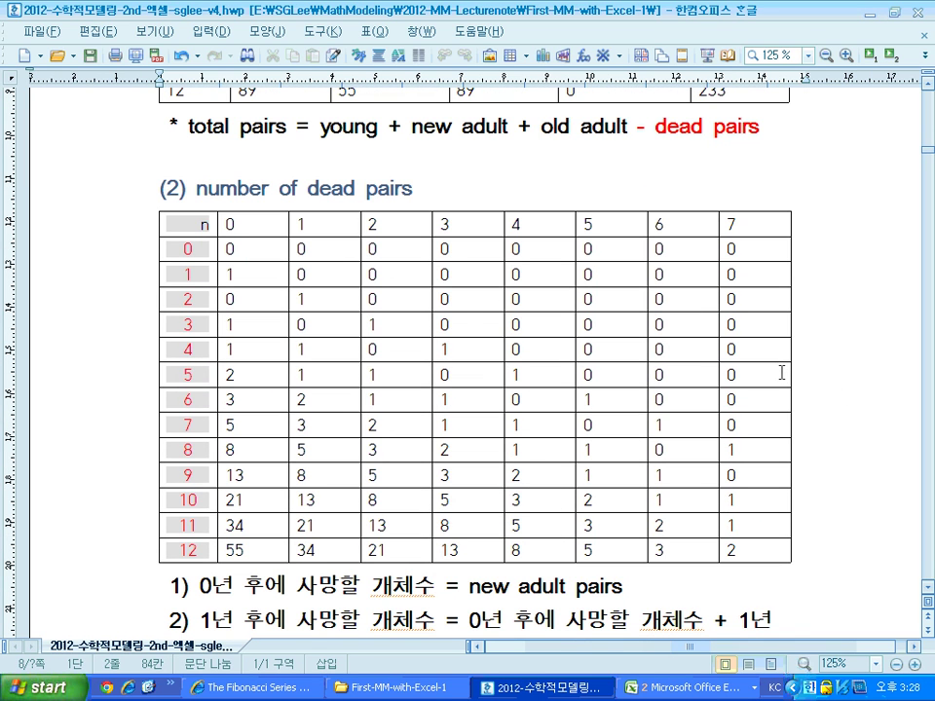
scroll(659, 334, up, 5)
scroll(648, 327, down, 5)
drag(428, 197, 127, 196)
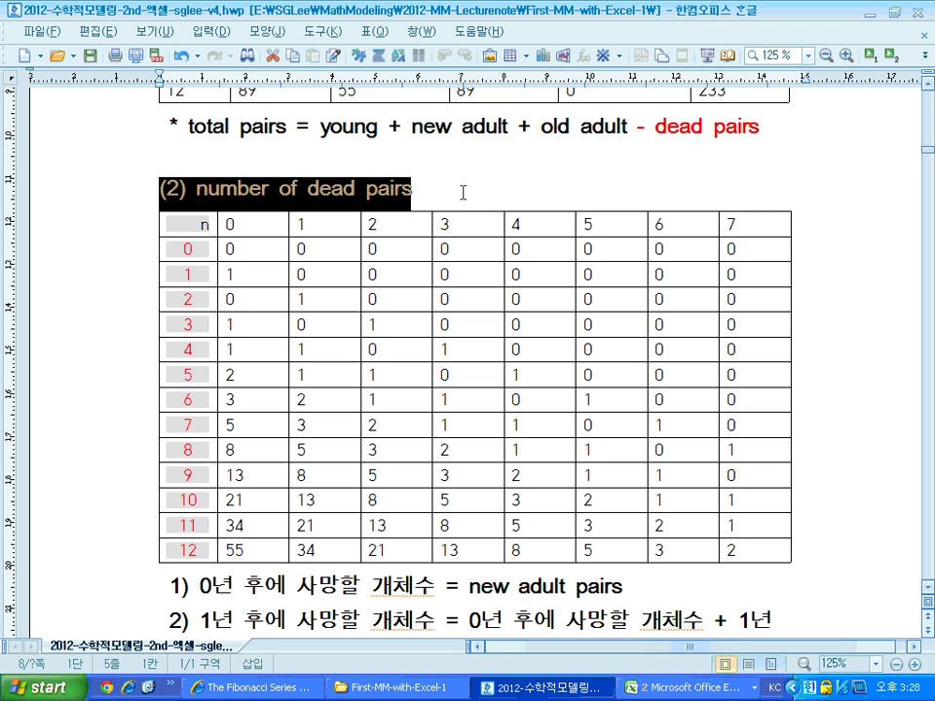
scroll(281, 276, down, 3)
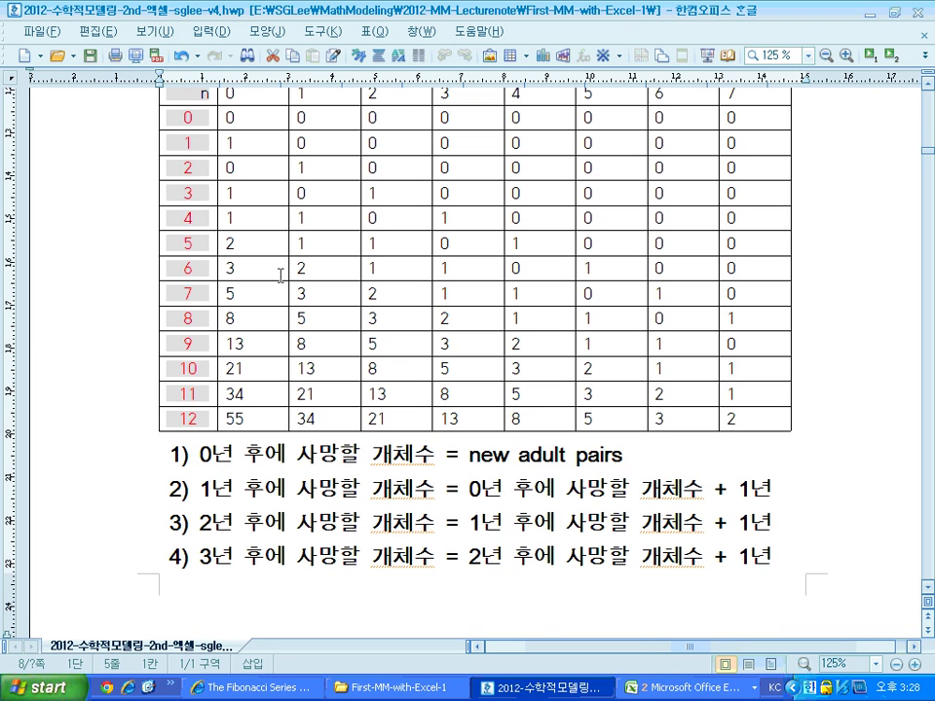
scroll(300, 269, down, 5)
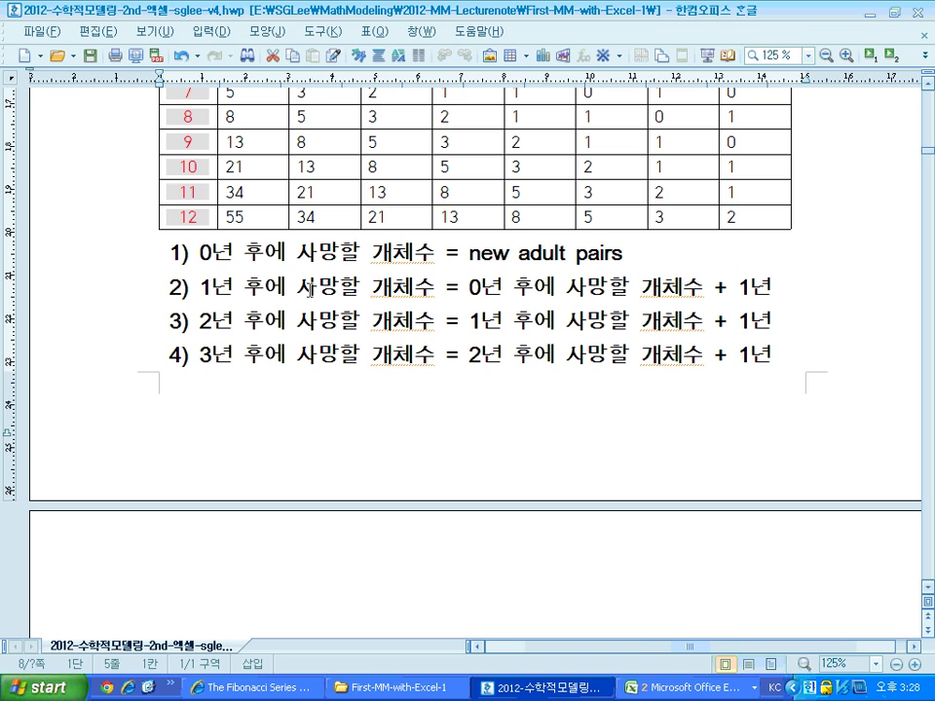
drag(211, 253, 772, 400)
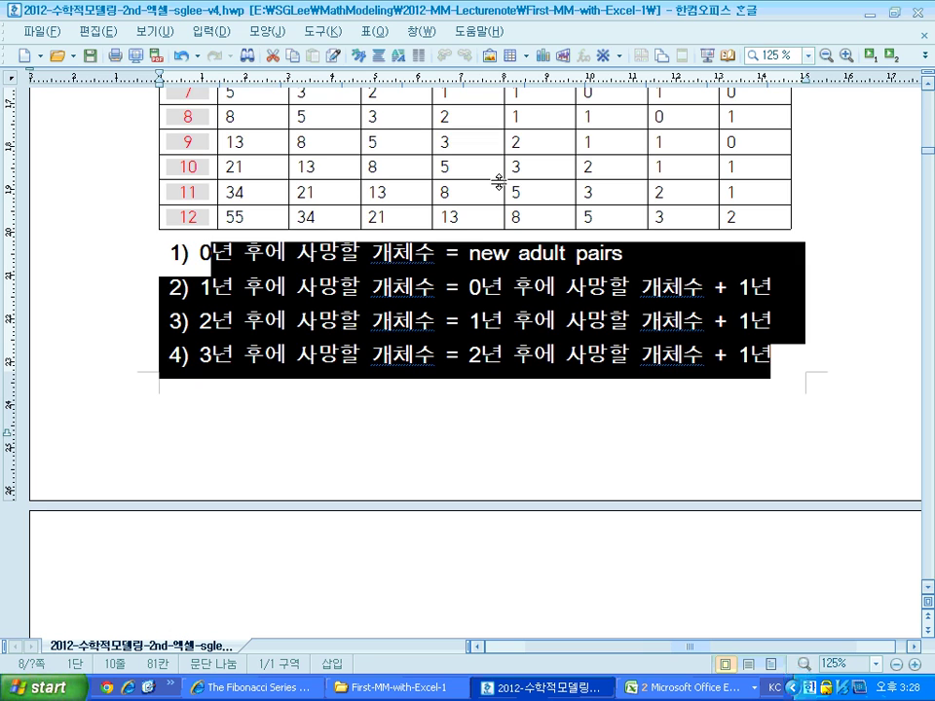
View the Graph of (1) and the Fibonacci ratio table, then switch to the 1.1.2 Extended-Fibonacci-Number workbook in Excel.
scroll(499, 182, down, 10)
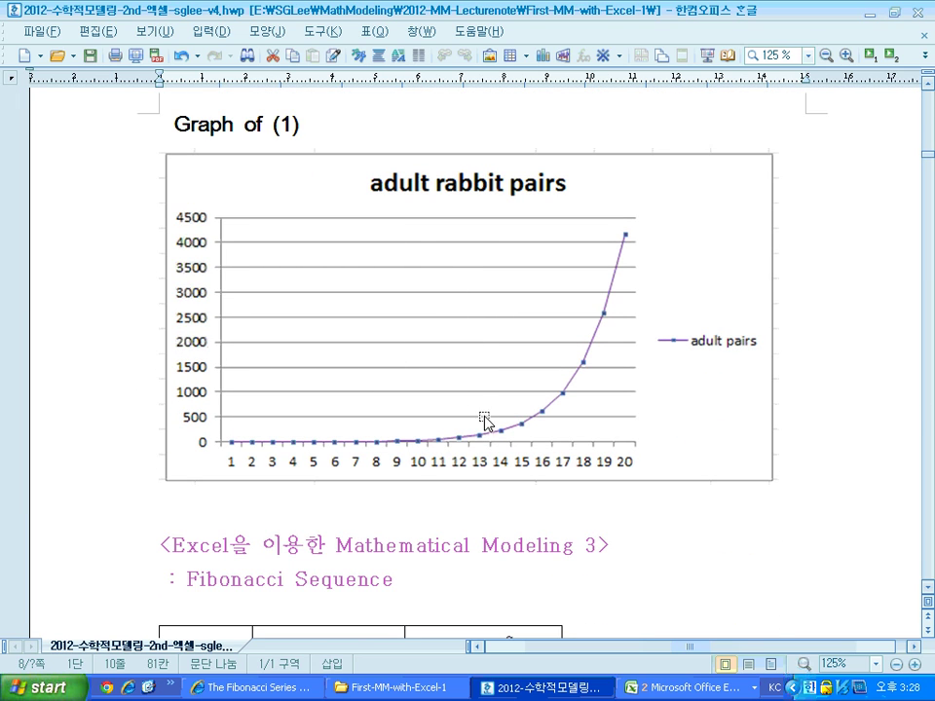
scroll(486, 428, down, 10)
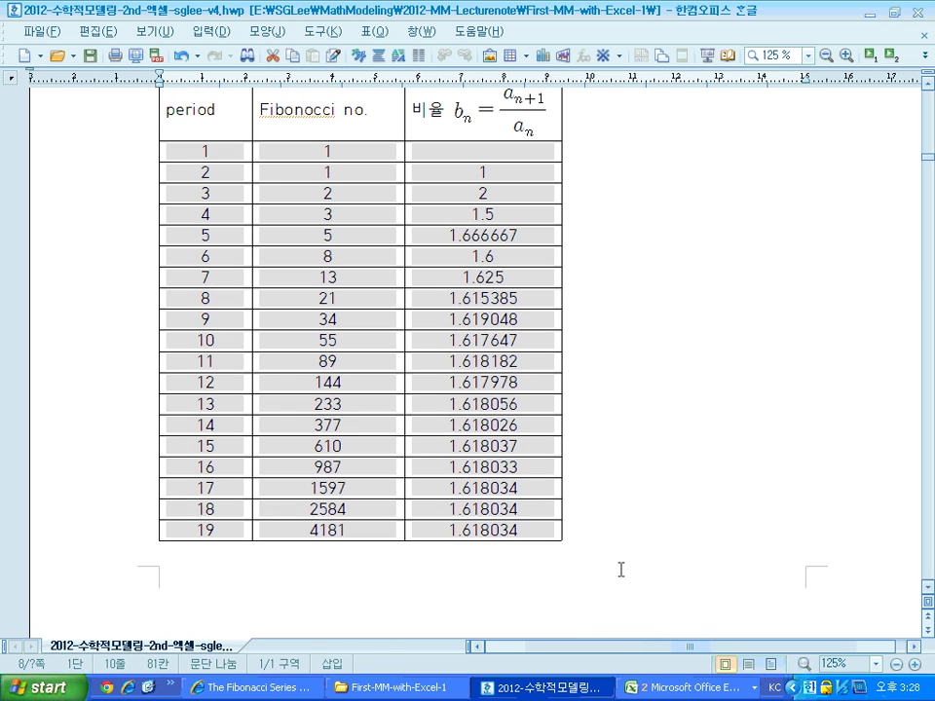
click(696, 687)
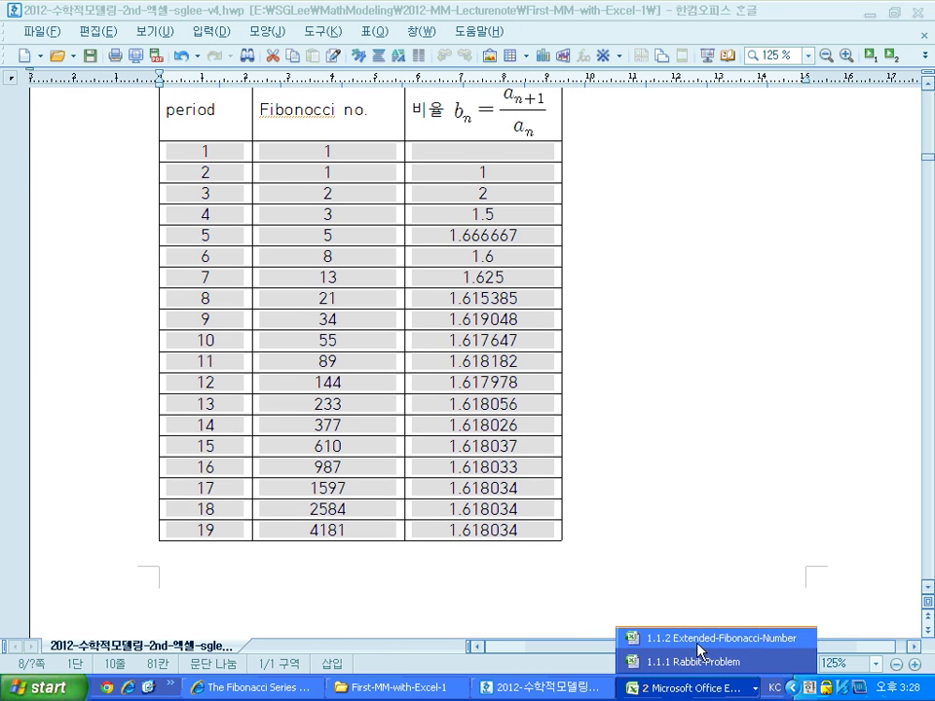
click(642, 637)
scroll(368, 331, up, 3)
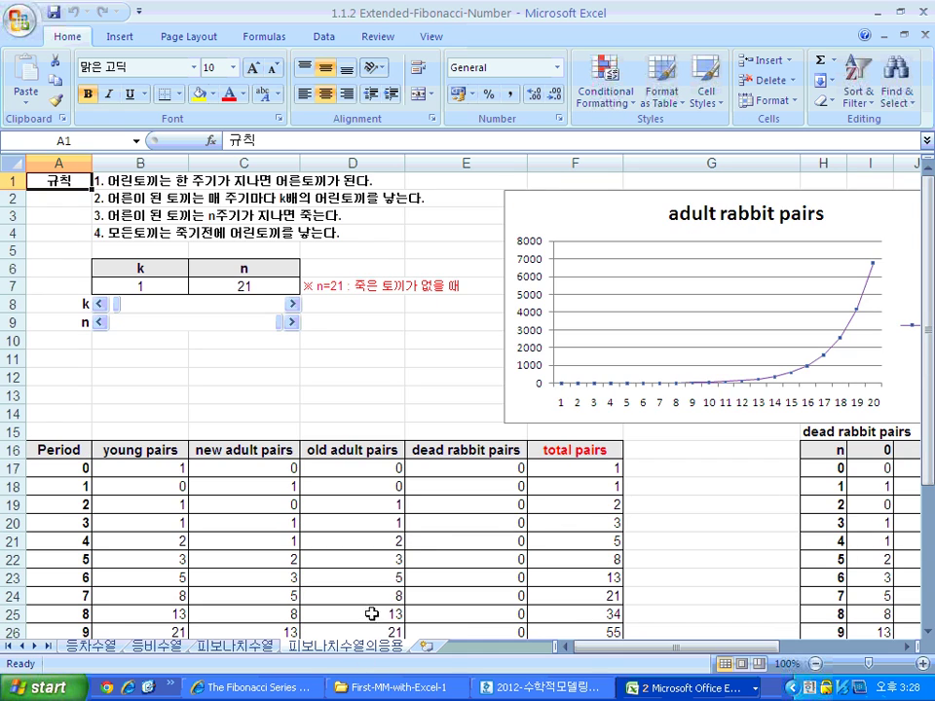
Examine the k and n settings and the rabbit pairs table, then select the total pairs values for periods 0 to 19.
scroll(711, 303, down, 2)
scroll(684, 288, up, 2)
mouse_move(119, 307)
mouse_down()
mouse_move(127, 309)
mouse_move(110, 308)
mouse_move(120, 307)
mouse_up()
scroll(292, 369, down, 2)
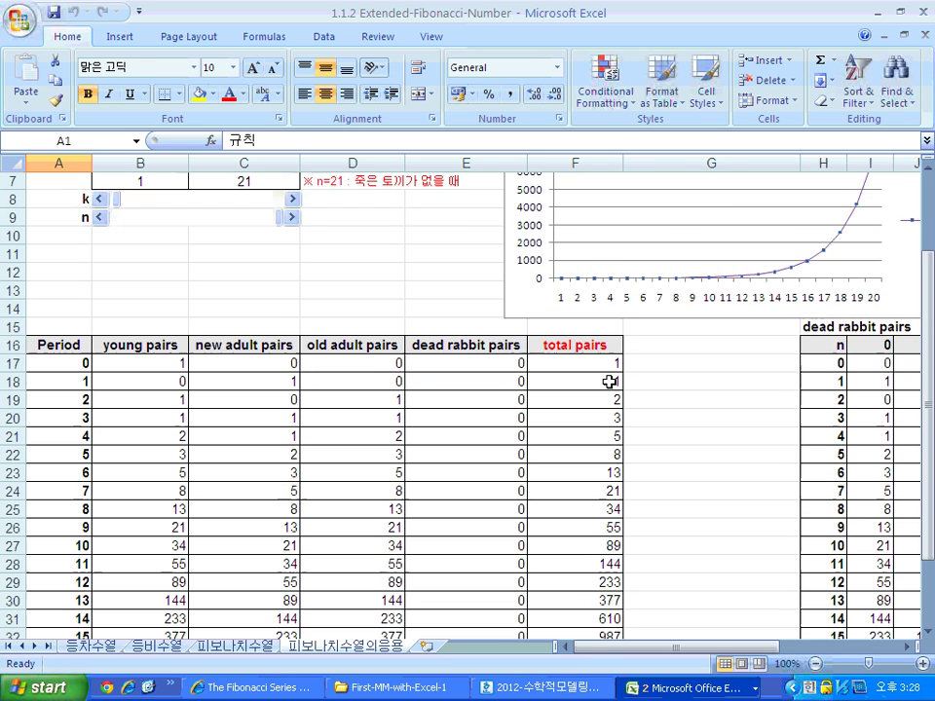
scroll(608, 360, down, 3)
scroll(618, 257, up, 3)
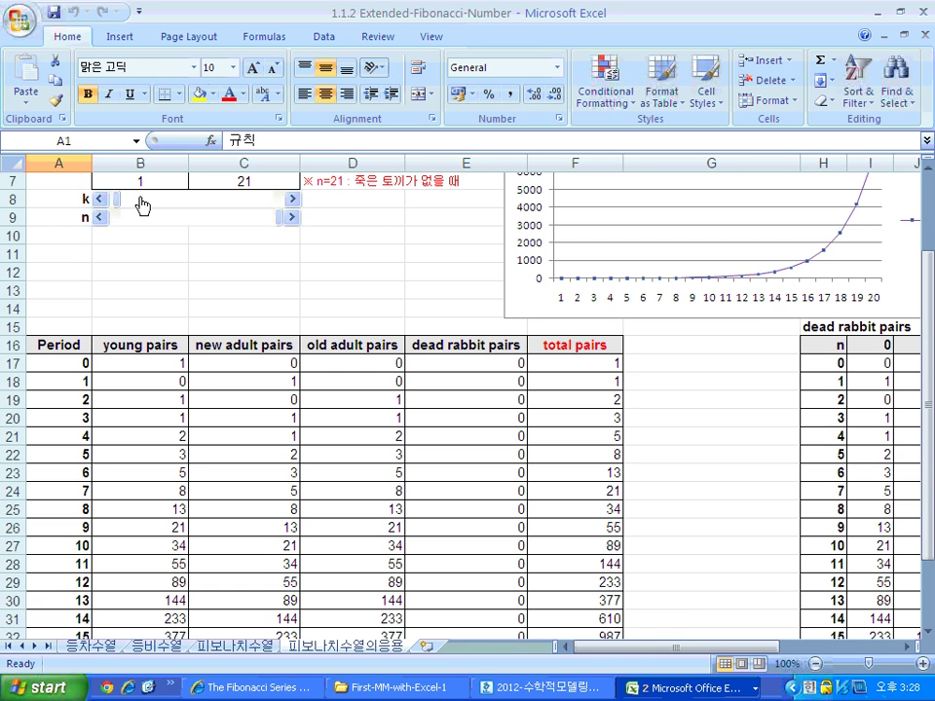
scroll(142, 204, up, 1)
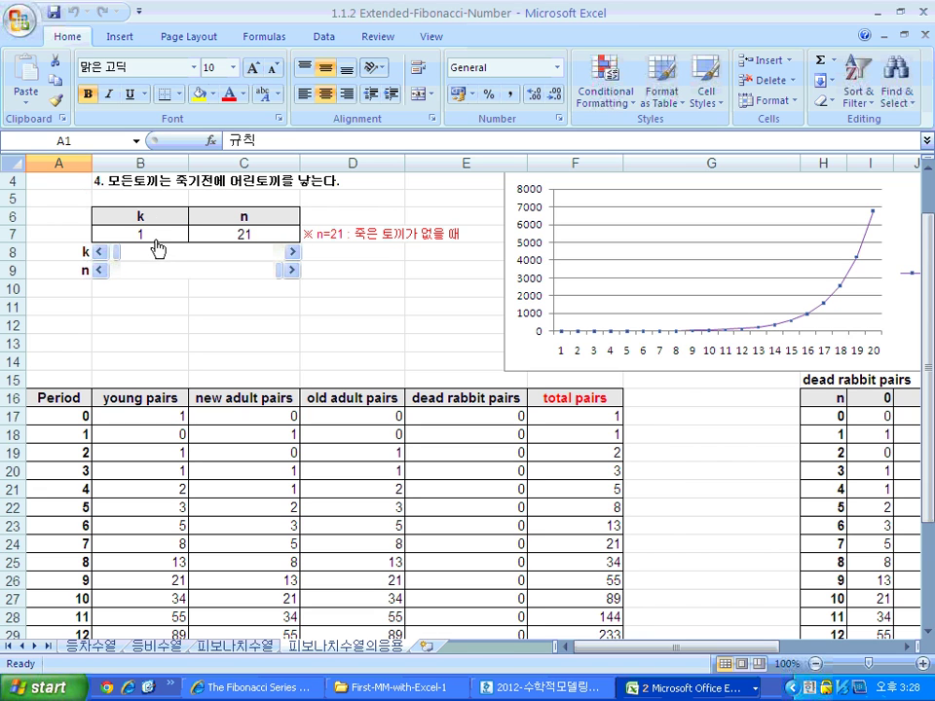
scroll(417, 293, down, 2)
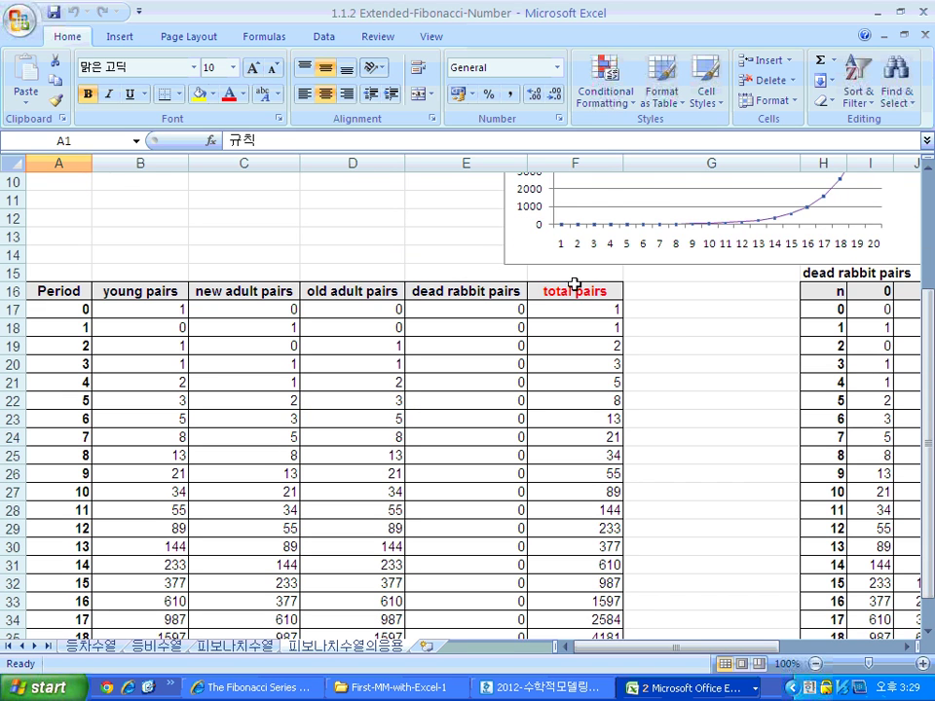
scroll(594, 292, down, 1)
drag(607, 258, 616, 598)
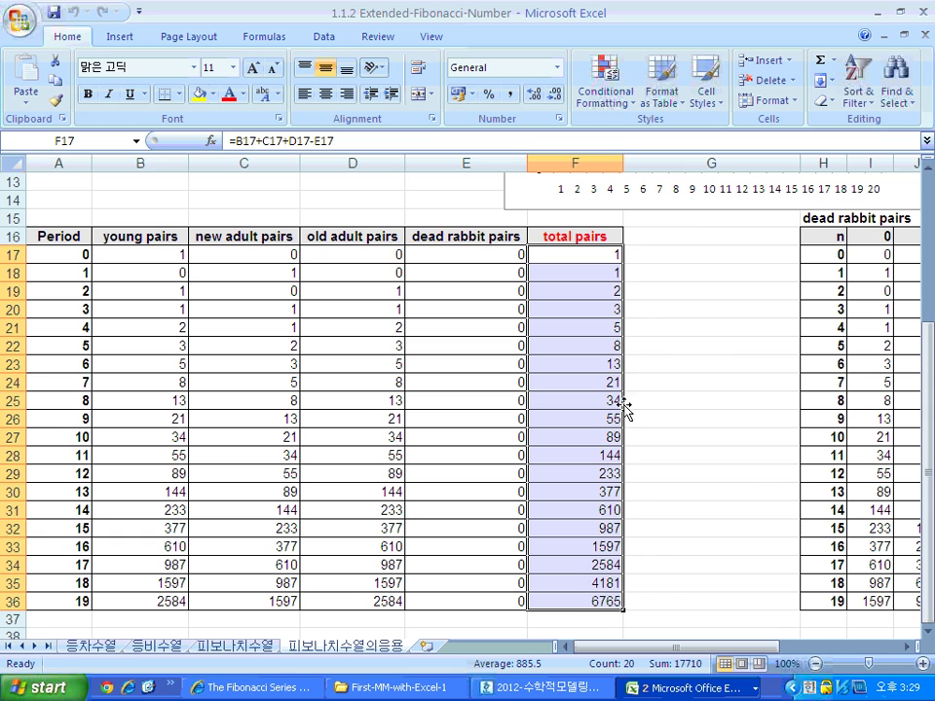
Set k to 2 and check the total pairs column down to period 19.
scroll(612, 438, up, 3)
click(121, 255)
drag(120, 255, 122, 255)
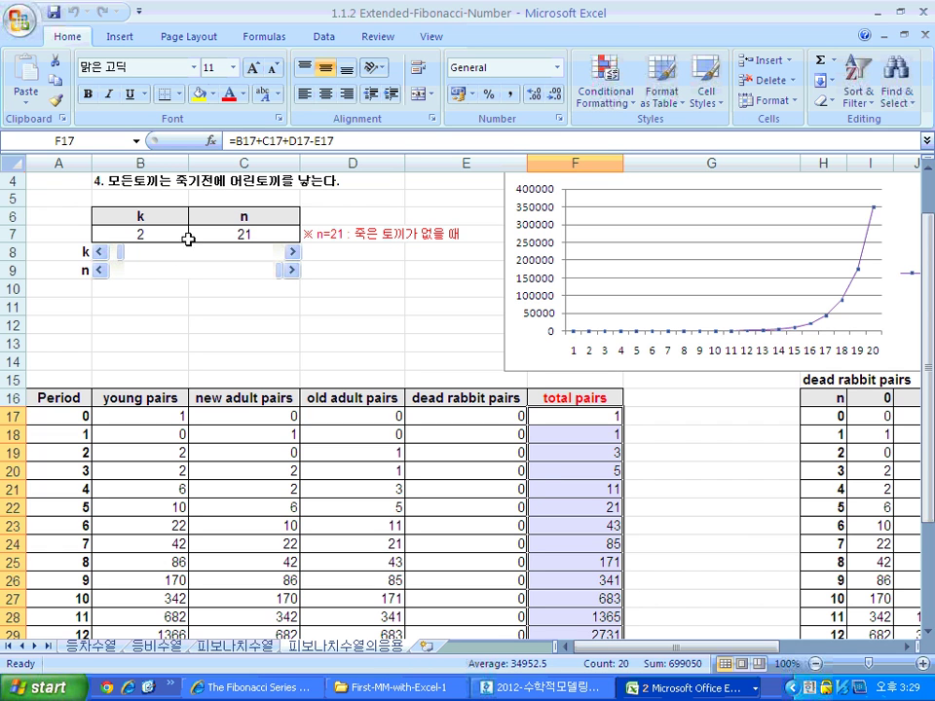
scroll(537, 463, down, 3)
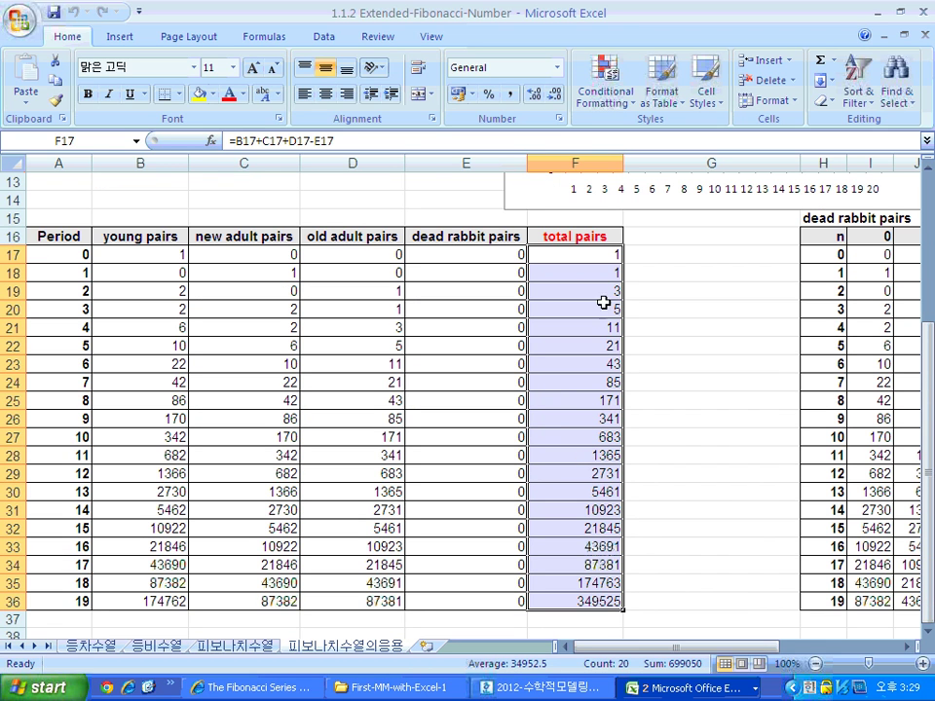
scroll(537, 567, up, 3)
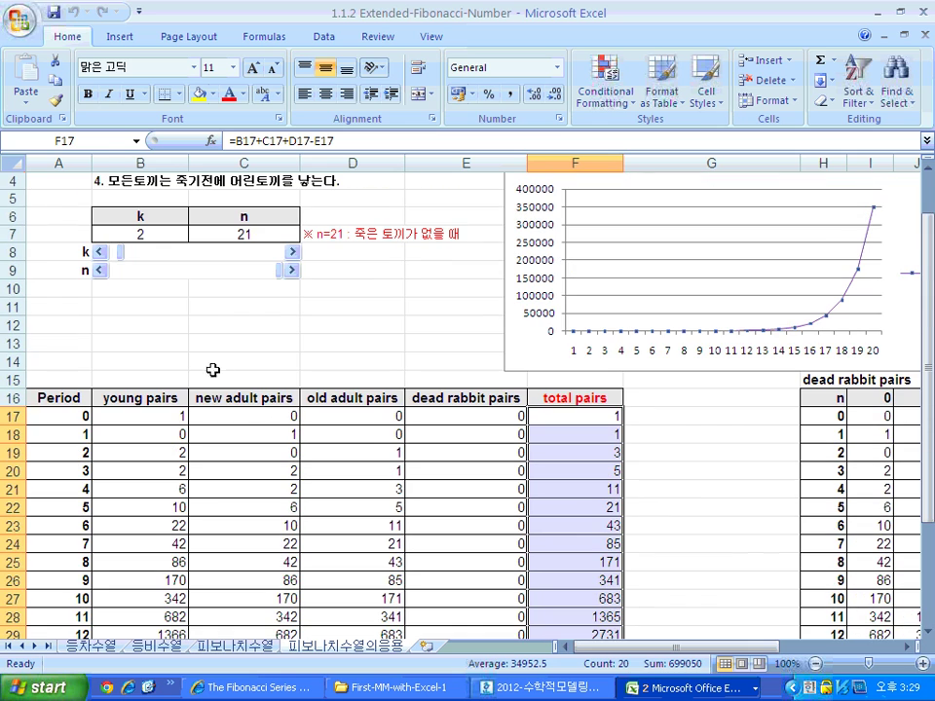
Set k to 5 and review the pairs table against the adult rabbit pairs chart.
drag(121, 251, 133, 260)
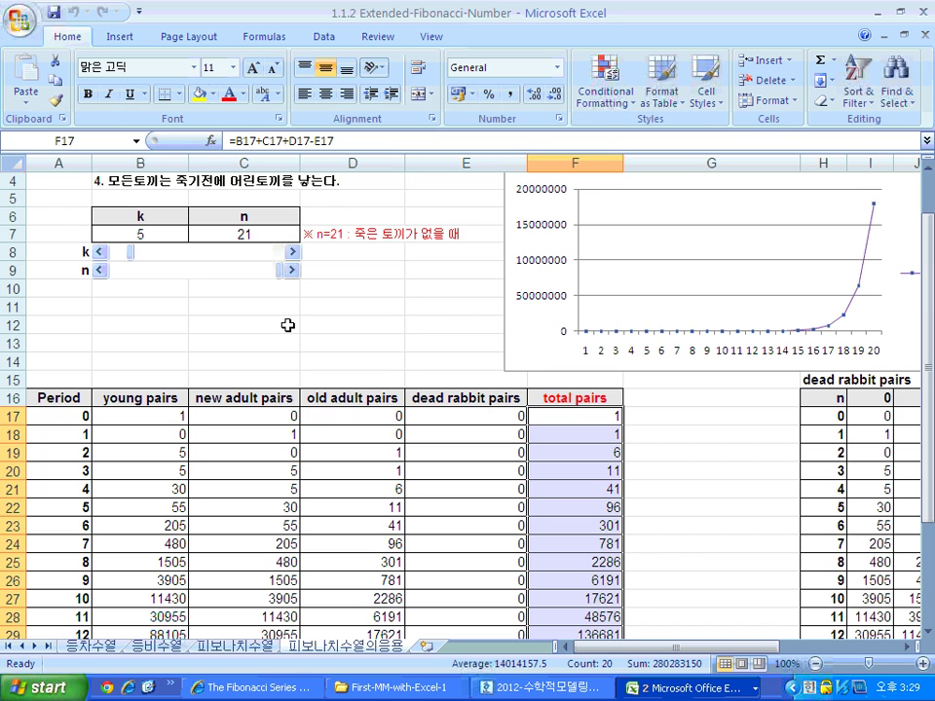
scroll(499, 375, down, 1)
scroll(624, 341, down, 2)
scroll(492, 286, up, 1)
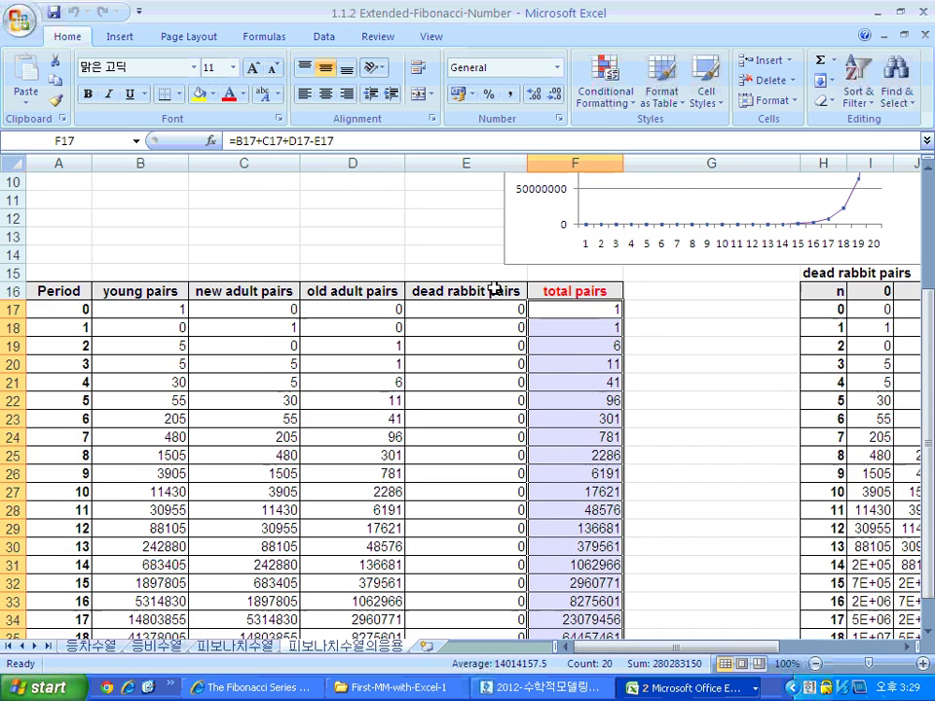
scroll(631, 346, down, 2)
scroll(631, 345, up, 4)
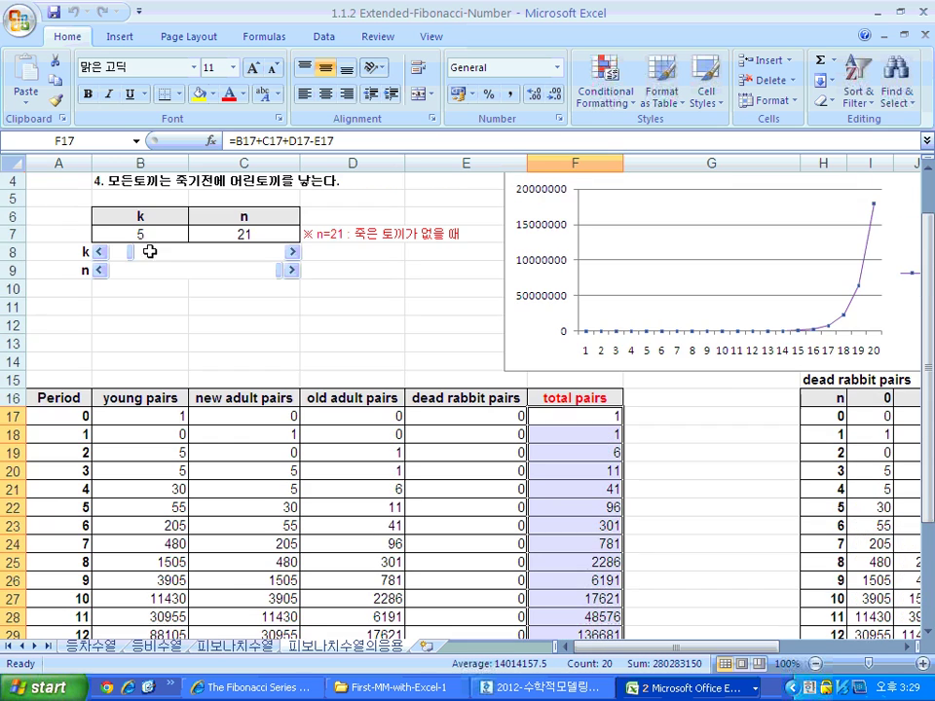
Raise k to 25 and lower n to 1.
drag(132, 259, 198, 254)
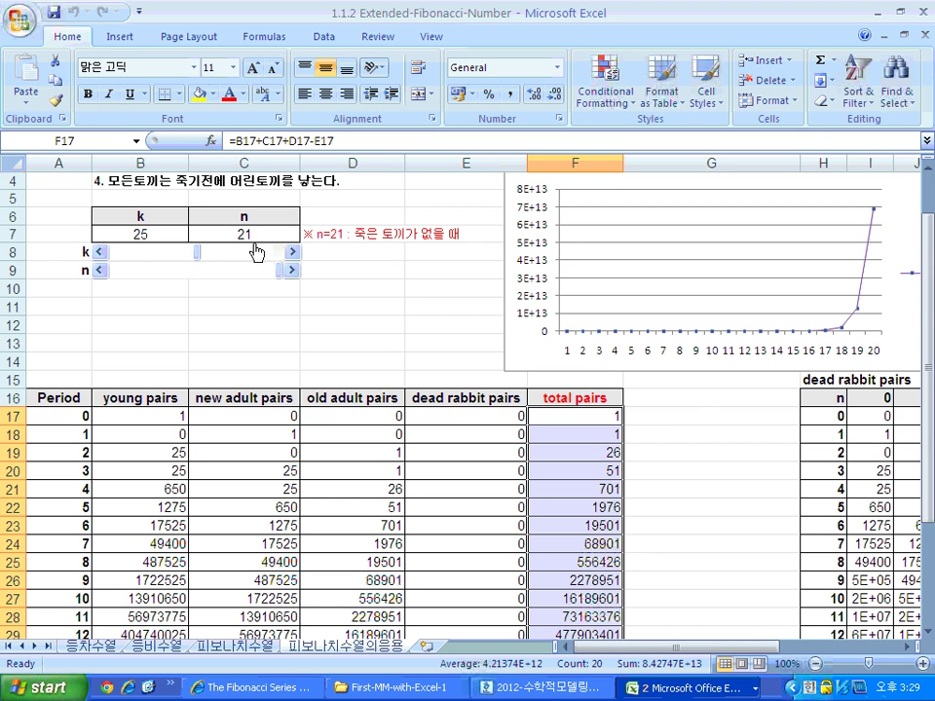
click(272, 275)
drag(271, 275, 123, 275)
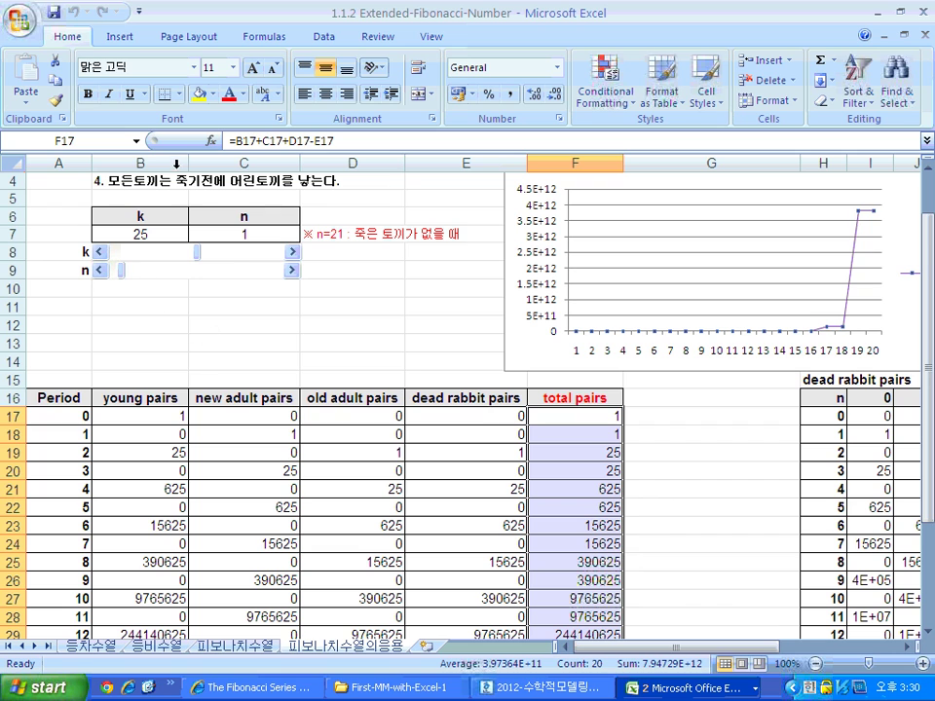
Set k to 1 and view the rules, the chart and the full pairs table.
drag(199, 252, 118, 252)
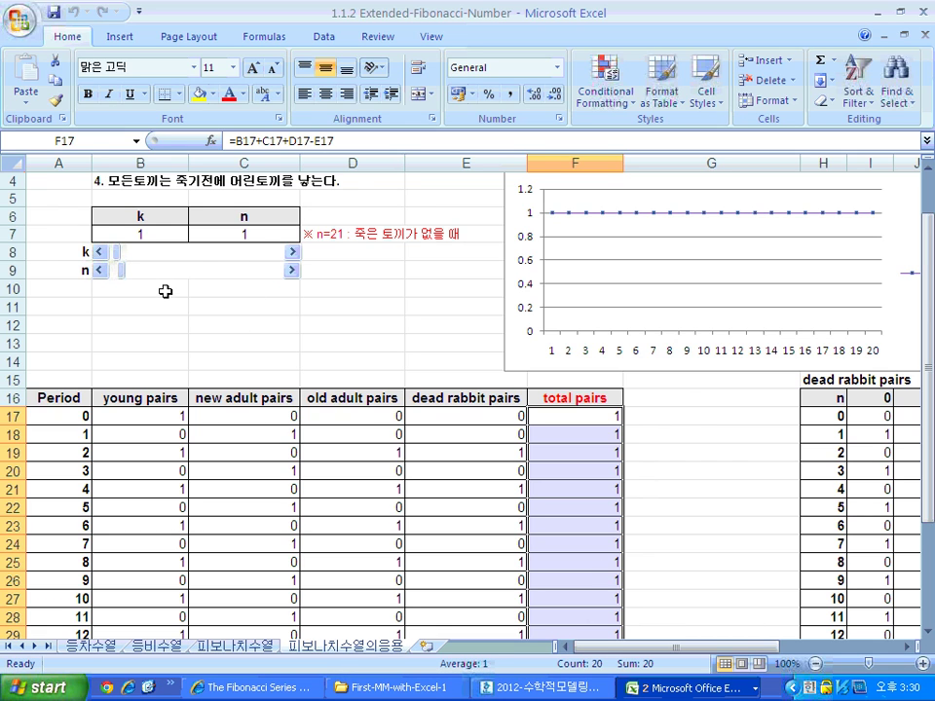
scroll(165, 291, up, 1)
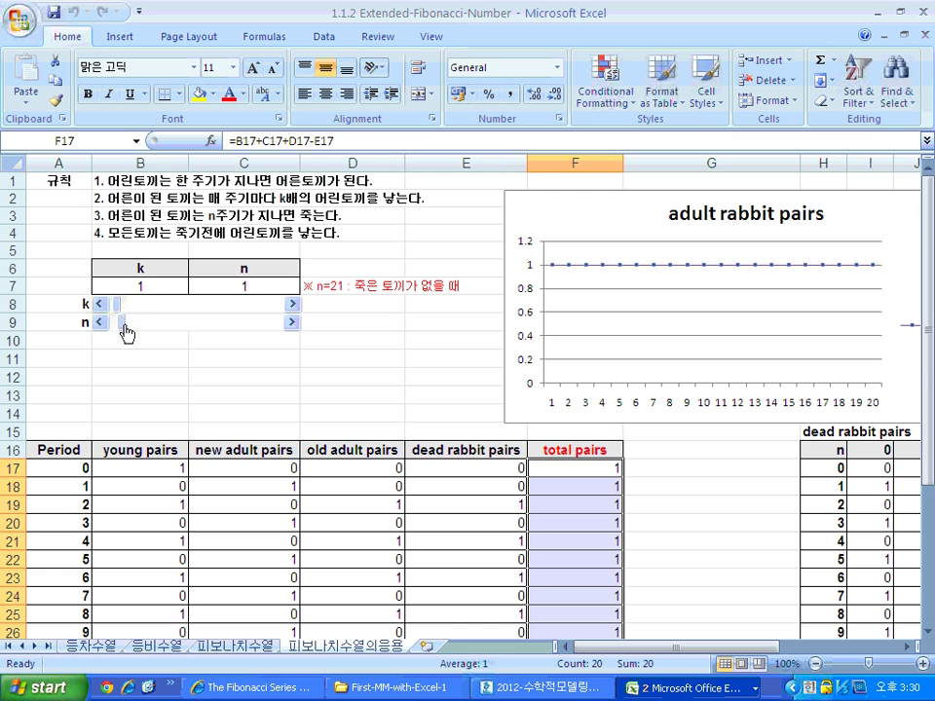
scroll(245, 374, down, 6)
scroll(575, 399, up, 2)
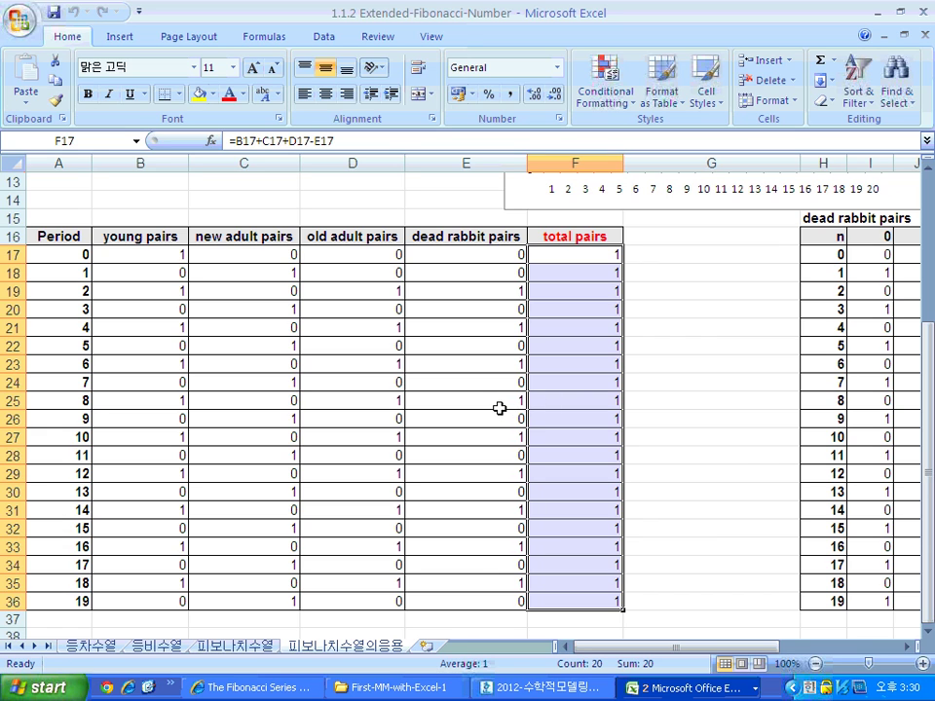
Compare the chart with the dead rabbit pairs and total pairs columns across all periods for k = 1 and n = 1.
scroll(434, 325, up, 3)
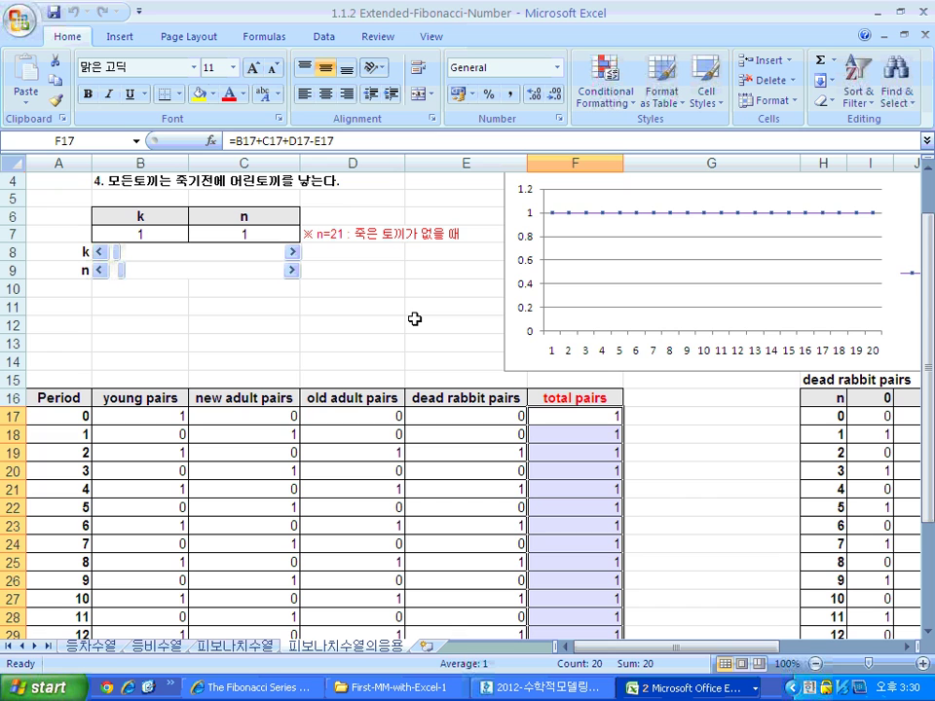
scroll(613, 484, down, 4)
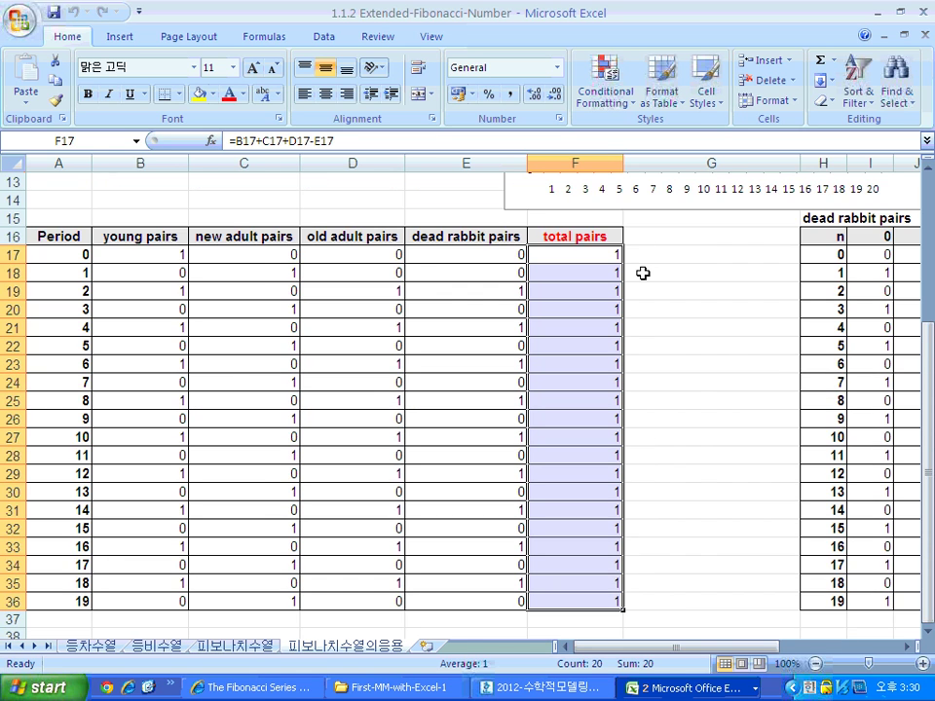
scroll(636, 271, up, 2)
scroll(635, 271, down, 2)
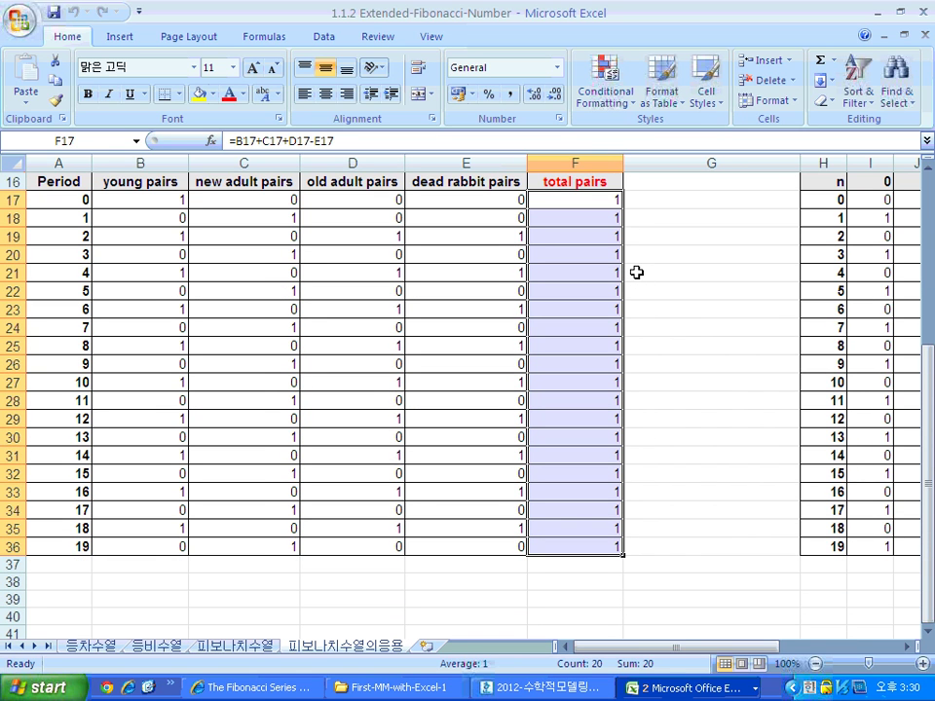
scroll(638, 286, up, 2)
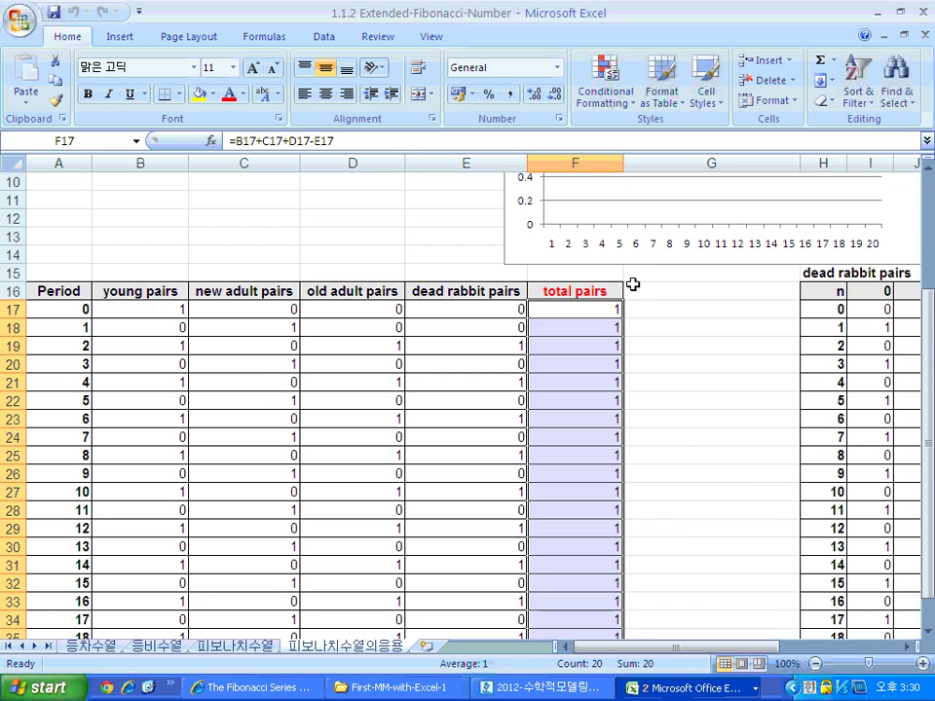
scroll(626, 298, down, 2)
scroll(584, 282, up, 2)
Set n to 2 and review the chart and the total pairs values.
scroll(166, 214, up, 1)
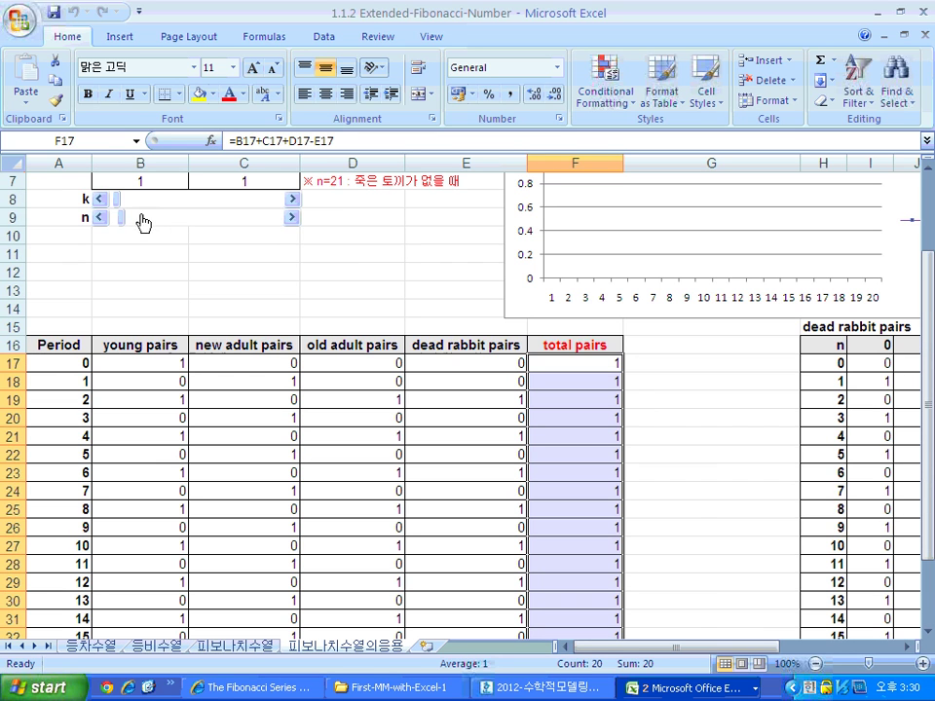
click(127, 224)
scroll(195, 229, up, 1)
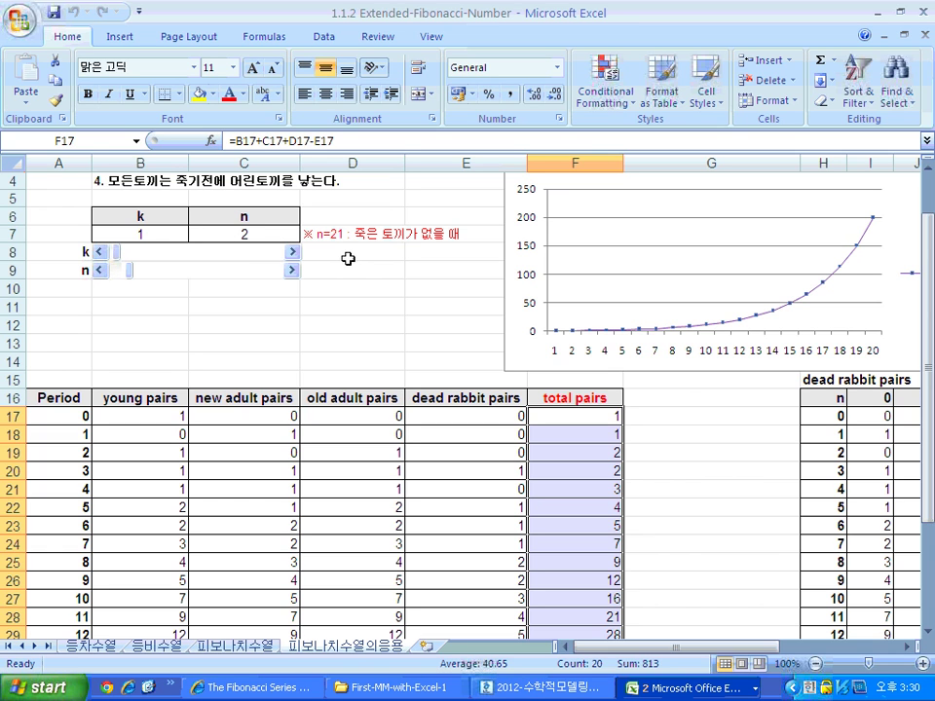
scroll(368, 272, down, 3)
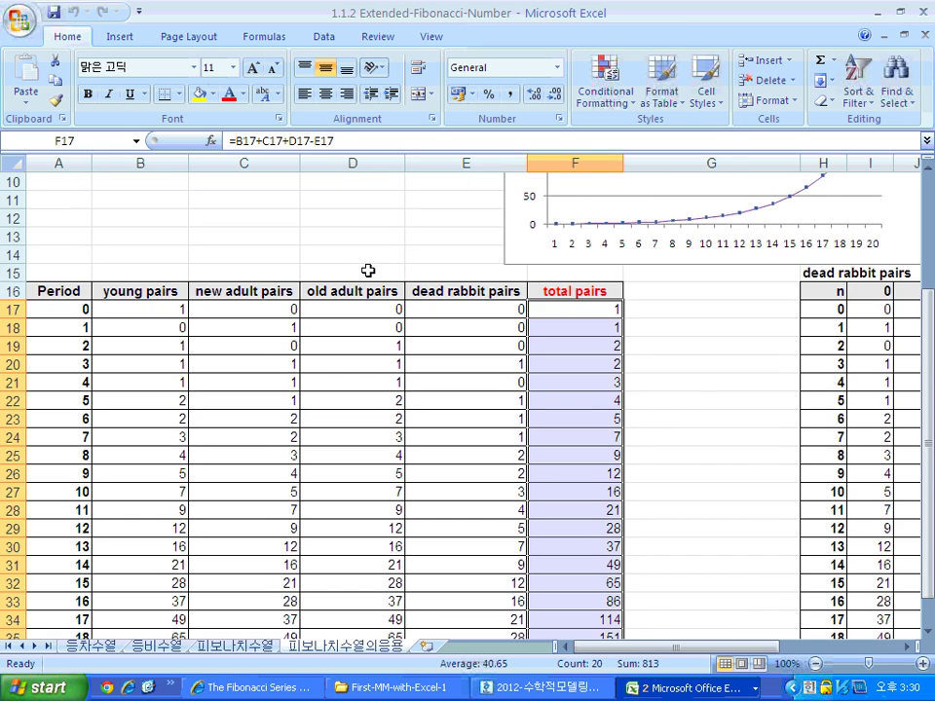
scroll(419, 273, up, 1)
scroll(433, 255, up, 1)
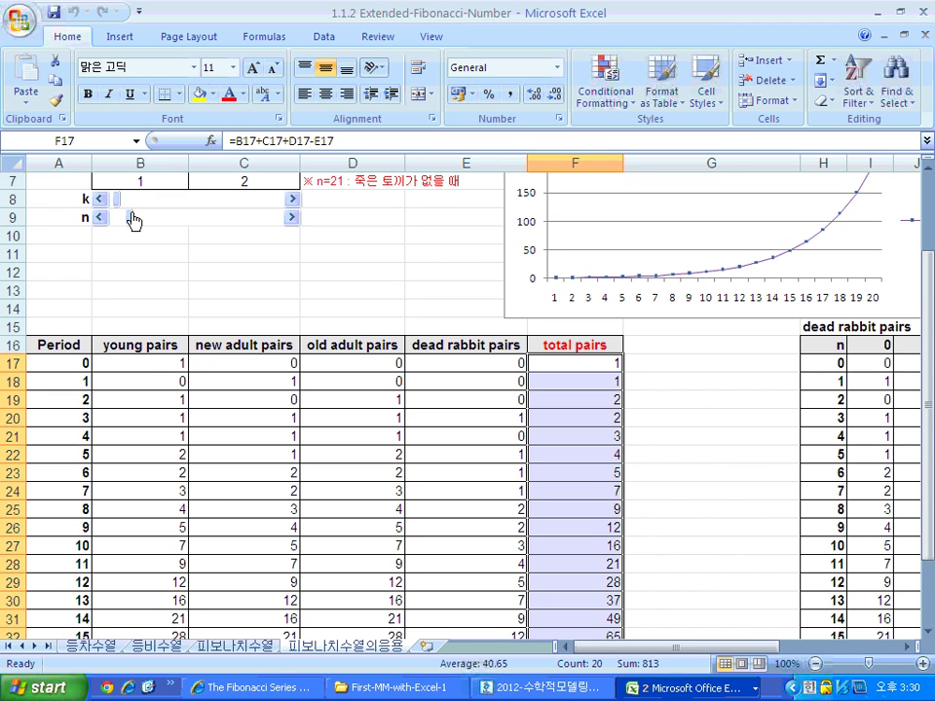
Set n to 15 with k kept at 1 and review the pairs table across all periods.
drag(130, 217, 162, 223)
click(162, 220)
scroll(350, 301, down, 3)
scroll(350, 292, up, 3)
scroll(348, 280, down, 2)
scroll(346, 275, up, 3)
scroll(346, 275, down, 3)
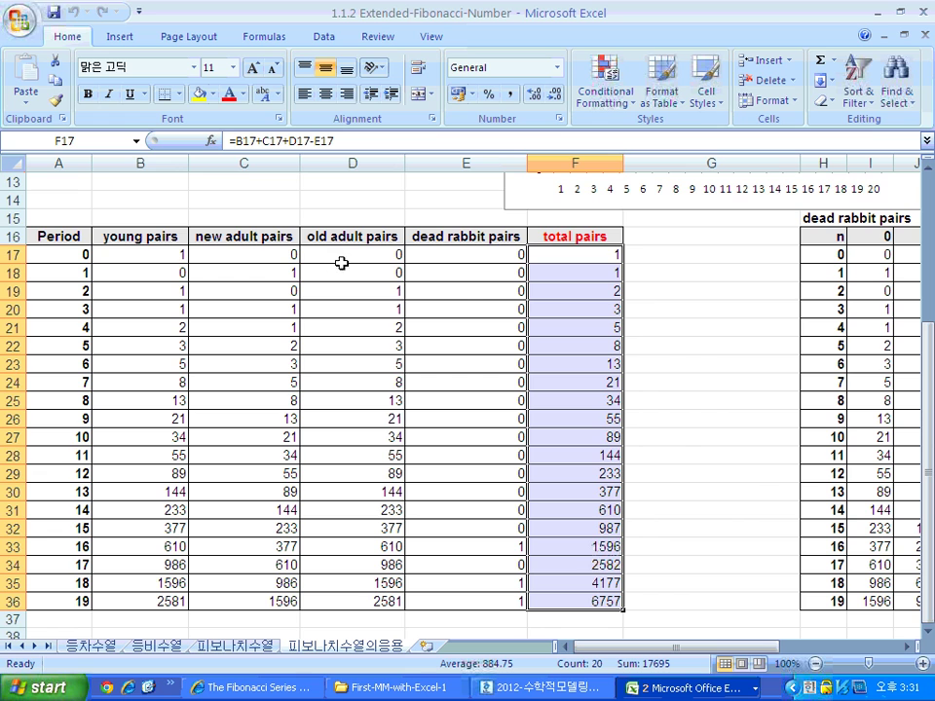
Compare the rules and the adult rabbit pairs chart with the pairs table for k = 1 and n = 15.
scroll(564, 307, up, 2)
key(Down)
key(Down)
key(Down)
key(Down)
key(Down)
scroll(336, 230, up, 1)
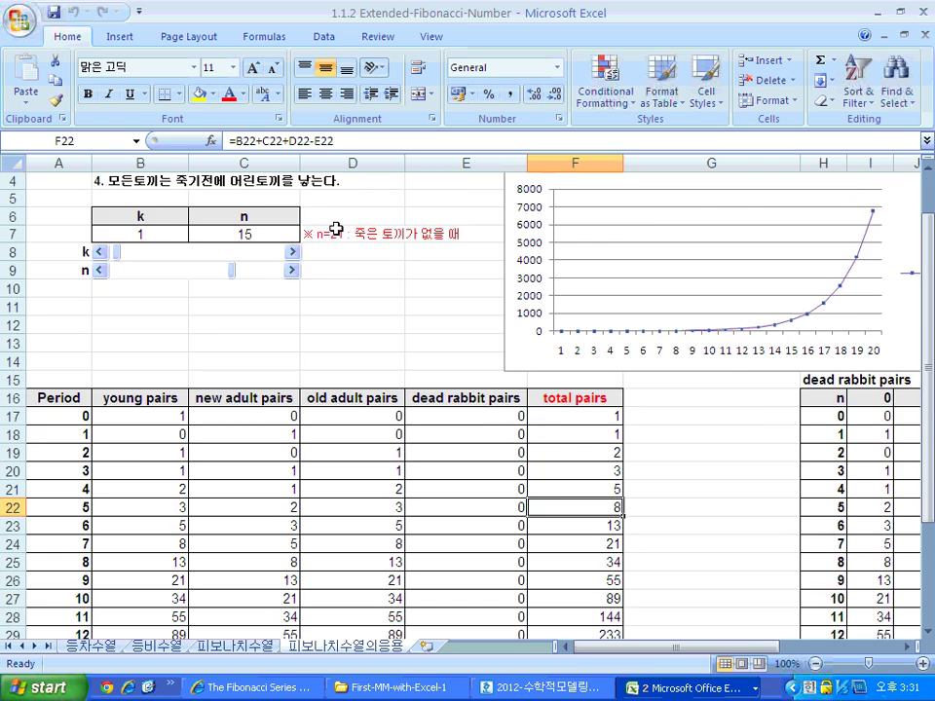
scroll(336, 230, up, 1)
scroll(146, 263, down, 2)
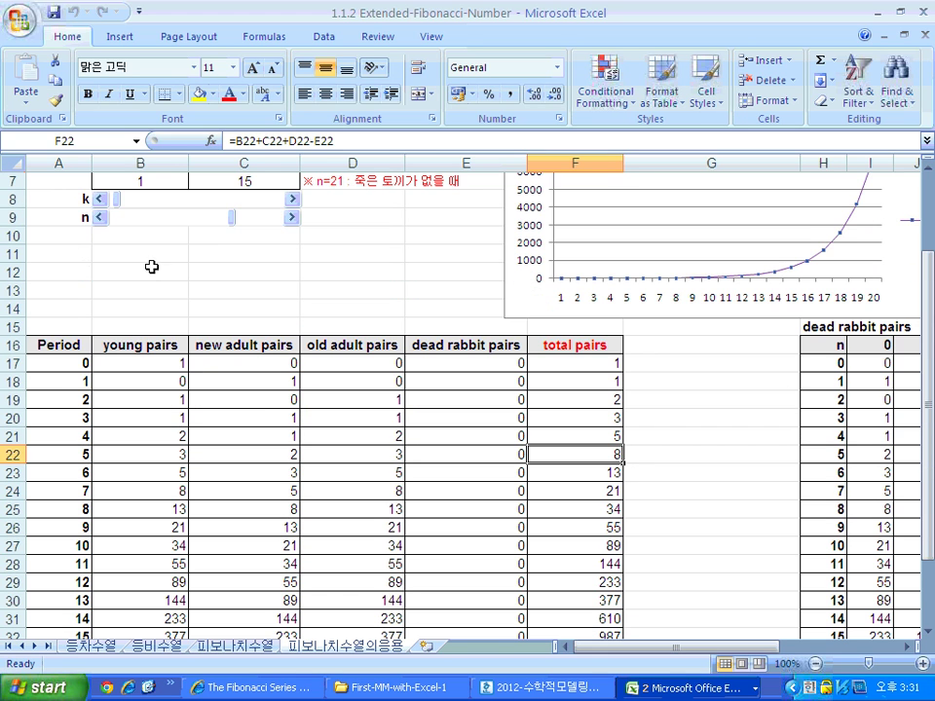
scroll(211, 230, up, 2)
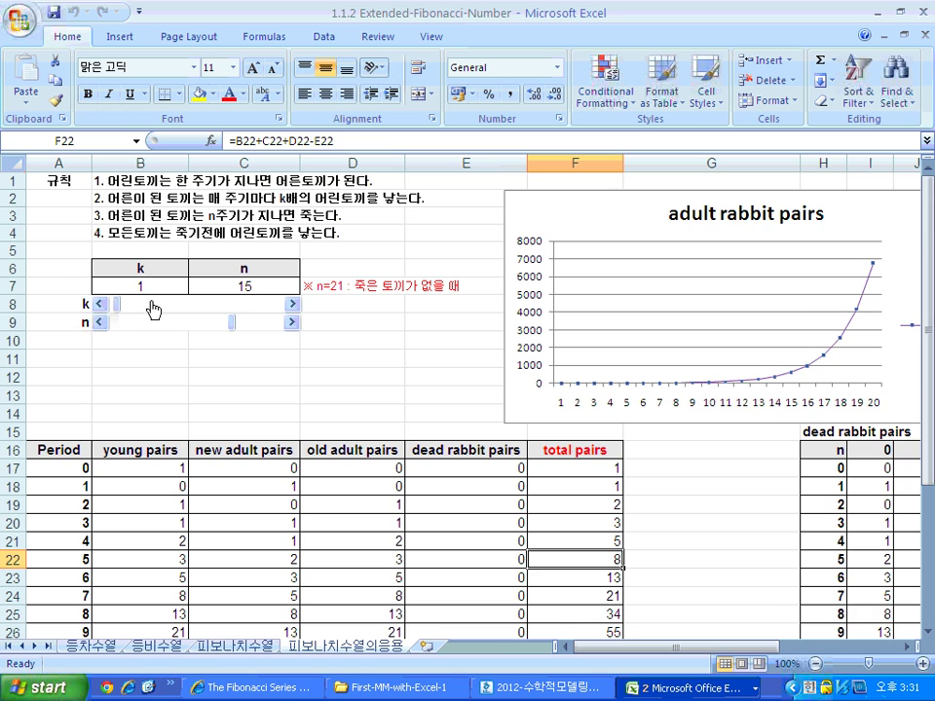
scroll(161, 308, down, 3)
scroll(195, 312, up, 3)
Raise k to 20 and review the full pairs table and the chart.
drag(125, 298, 184, 307)
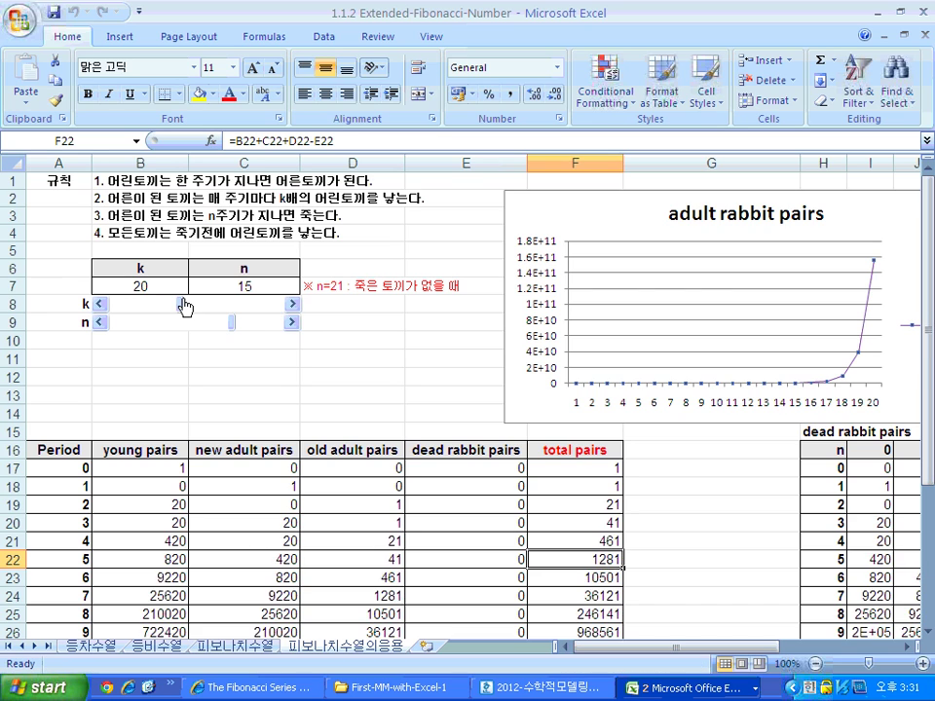
scroll(184, 302, down, 6)
scroll(223, 302, up, 2)
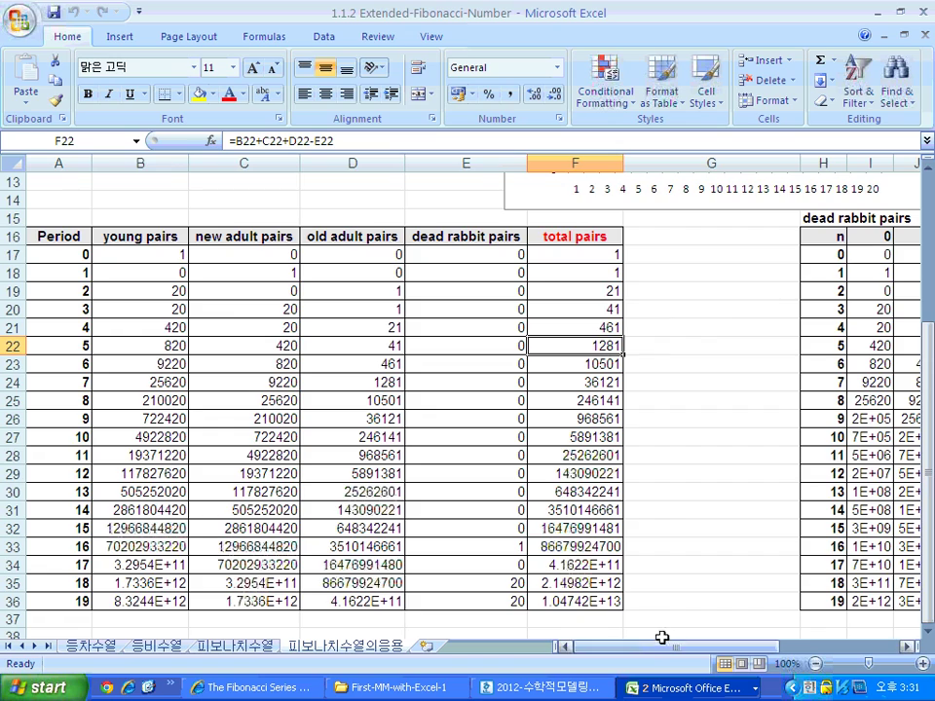
drag(656, 647, 623, 648)
scroll(352, 439, up, 4)
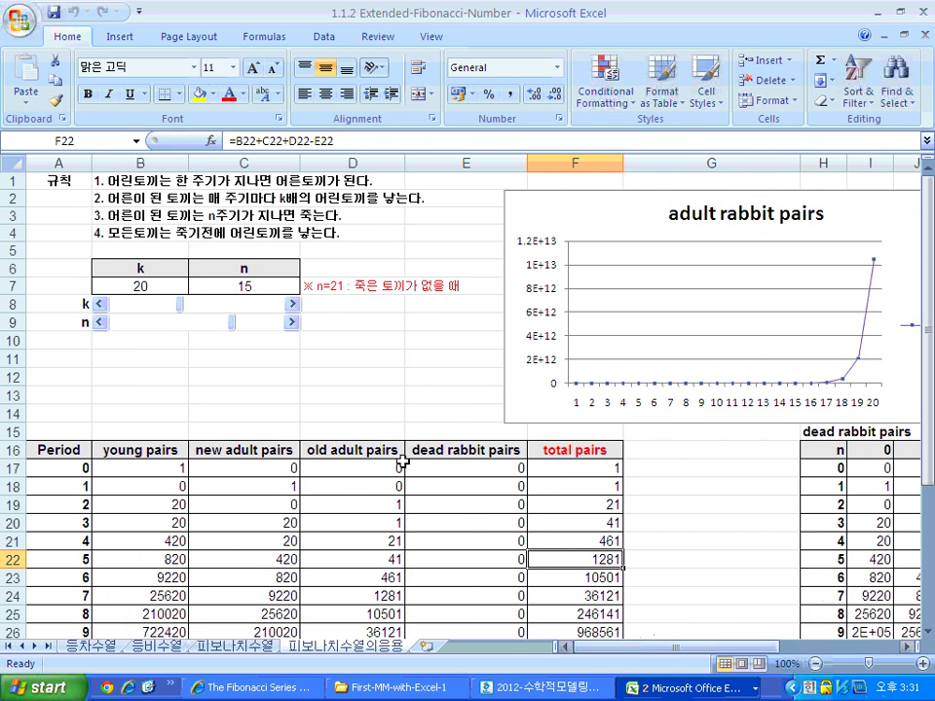
Raise n to 19 and k to 36 and review the chart and the pairs table through period 19.
drag(181, 308, 267, 323)
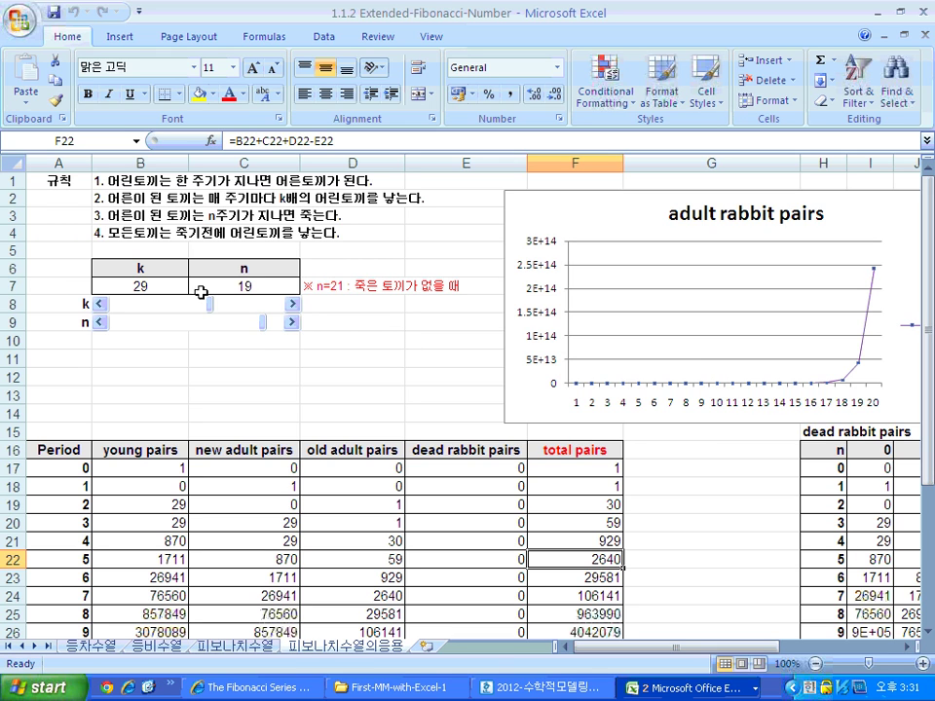
drag(209, 303, 235, 303)
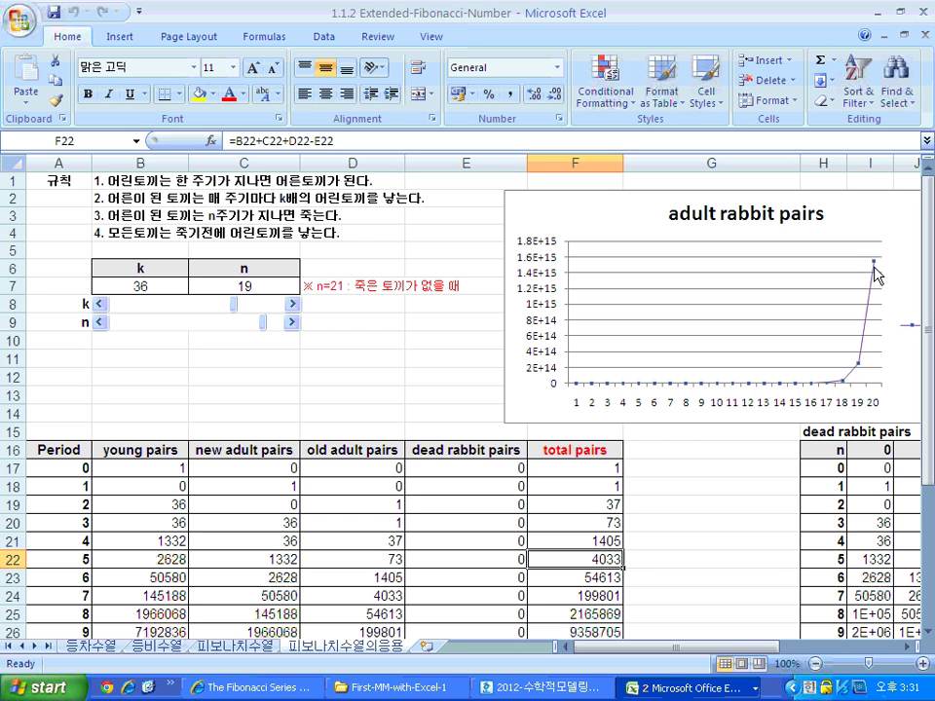
scroll(399, 368, down, 3)
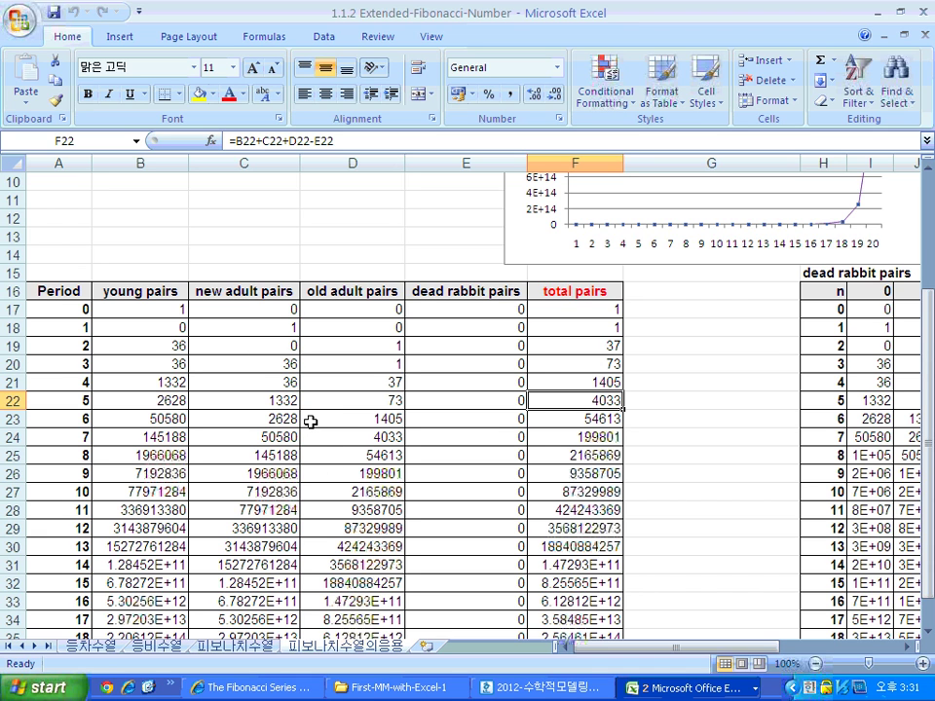
scroll(310, 421, down, 2)
scroll(309, 421, up, 1)
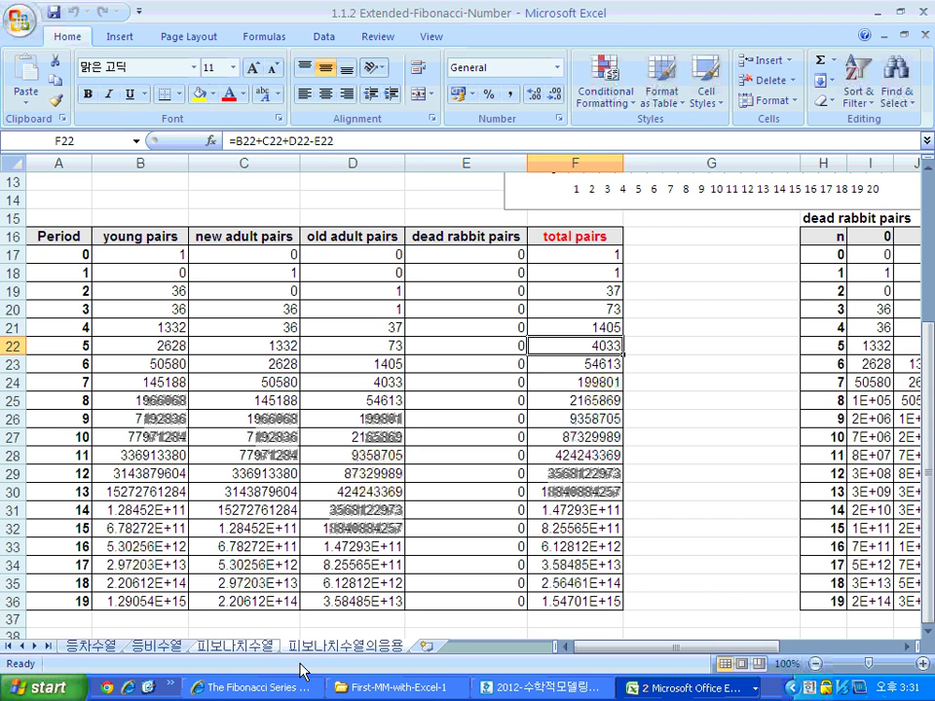
scroll(374, 562, up, 3)
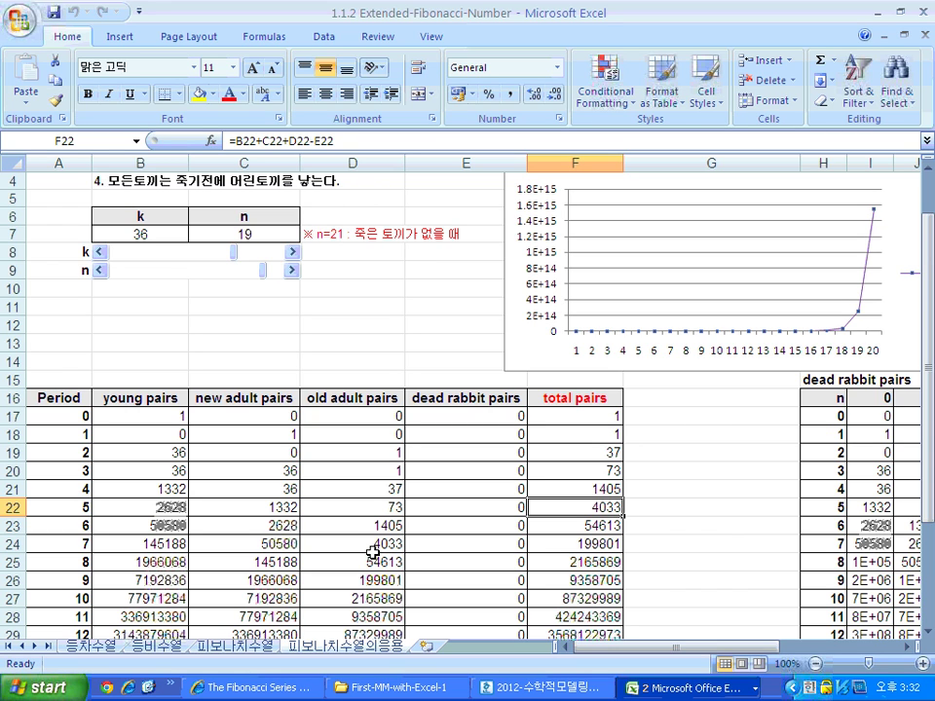
scroll(373, 552, down, 1)
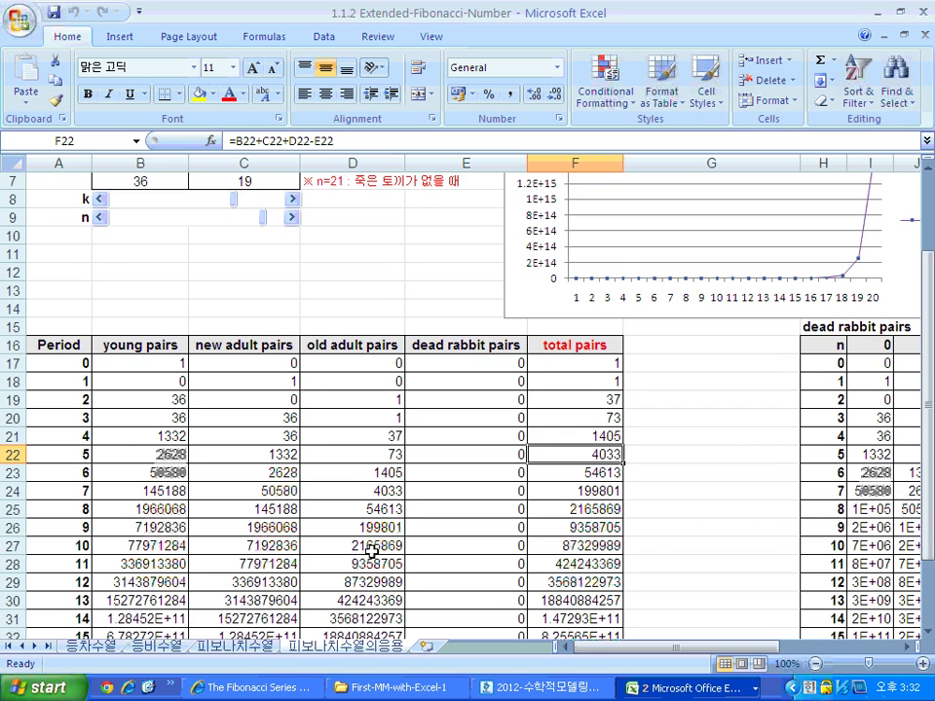
scroll(373, 552, down, 2)
On the 등차수열 sheet, set a_1 to 20 and d to 16 and view the terms and chart.
click(90, 644)
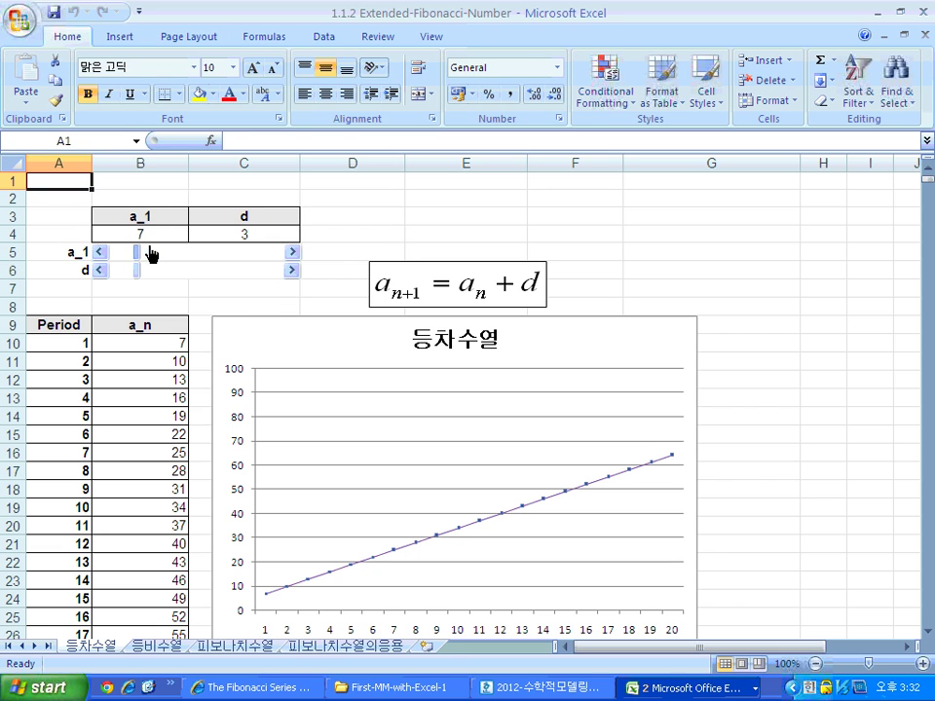
click(151, 254)
drag(167, 250, 207, 276)
click(221, 277)
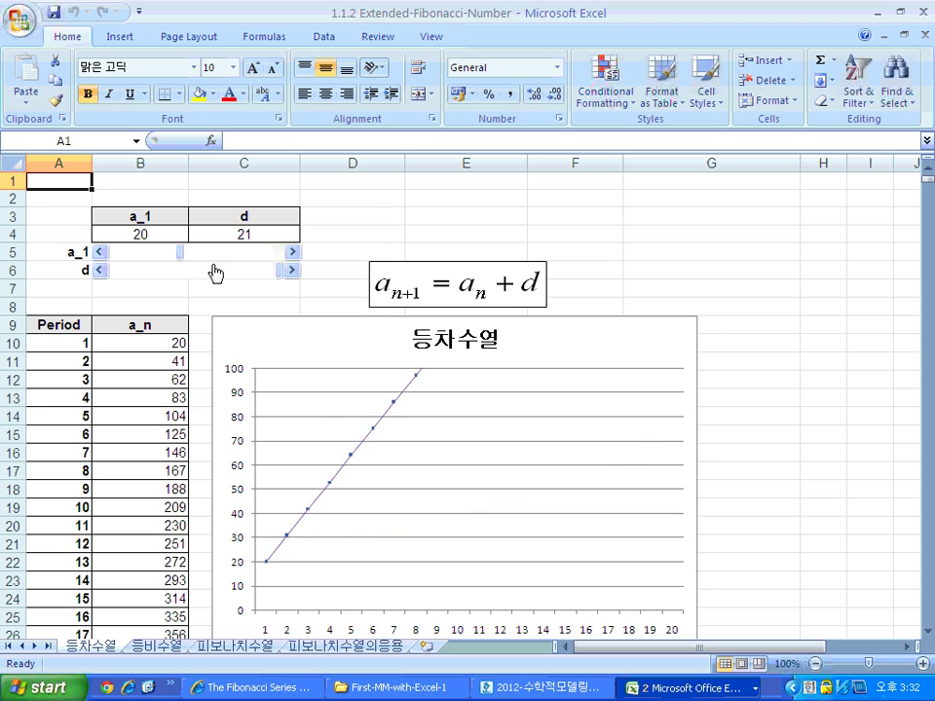
drag(285, 278, 235, 278)
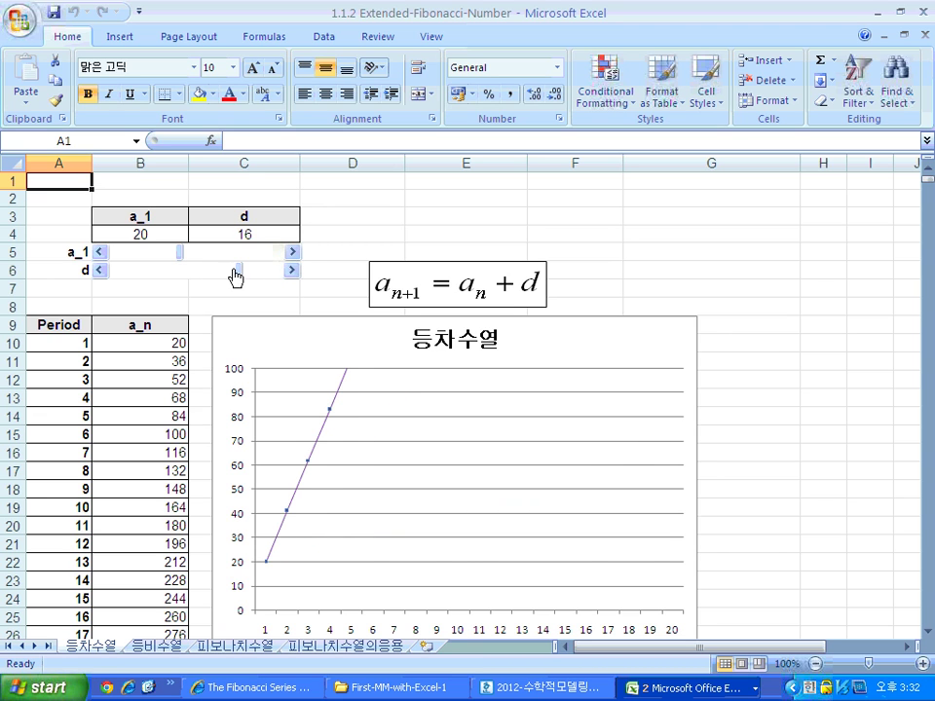
scroll(238, 280, down, 1)
scroll(244, 284, down, 1)
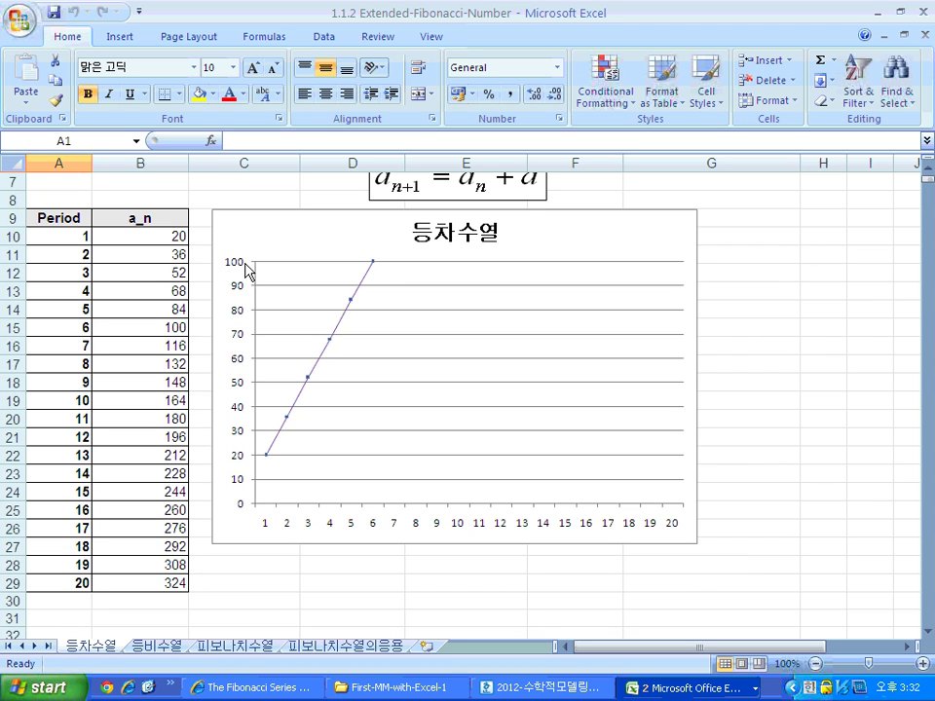
scroll(181, 508, up, 1)
On the 등비수열 sheet, set a_1 to 8 and r to 5 and view the terms through period 20.
click(156, 646)
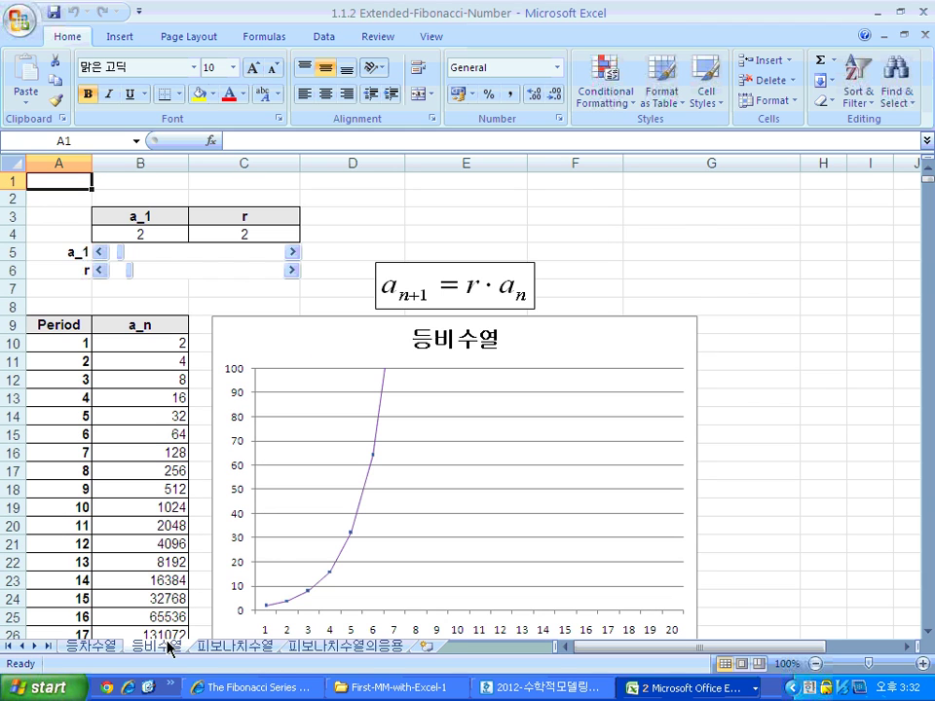
drag(128, 251, 178, 272)
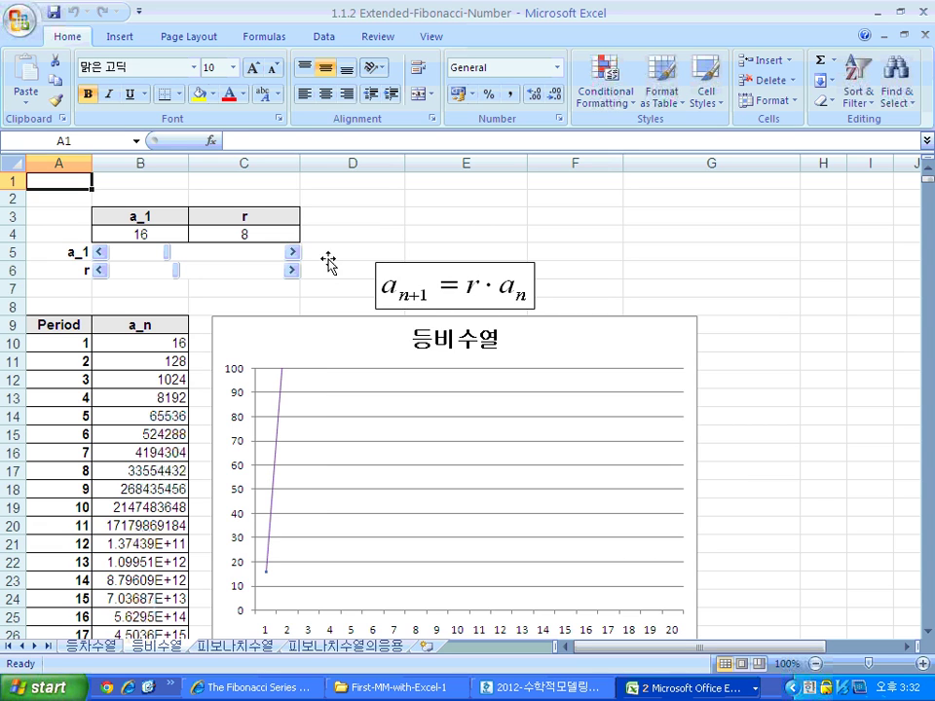
drag(176, 253, 141, 254)
scroll(316, 373, down, 5)
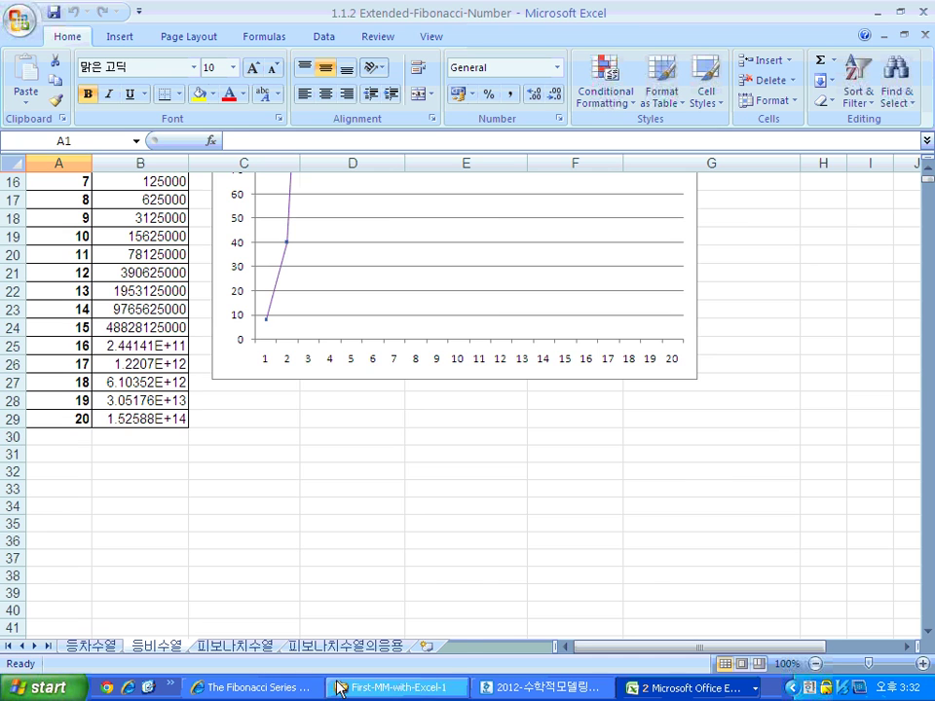
On the 피보나치수열 sheet, examine the recurrence formula, the terms for periods 1 to 20 and the chart.
click(246, 647)
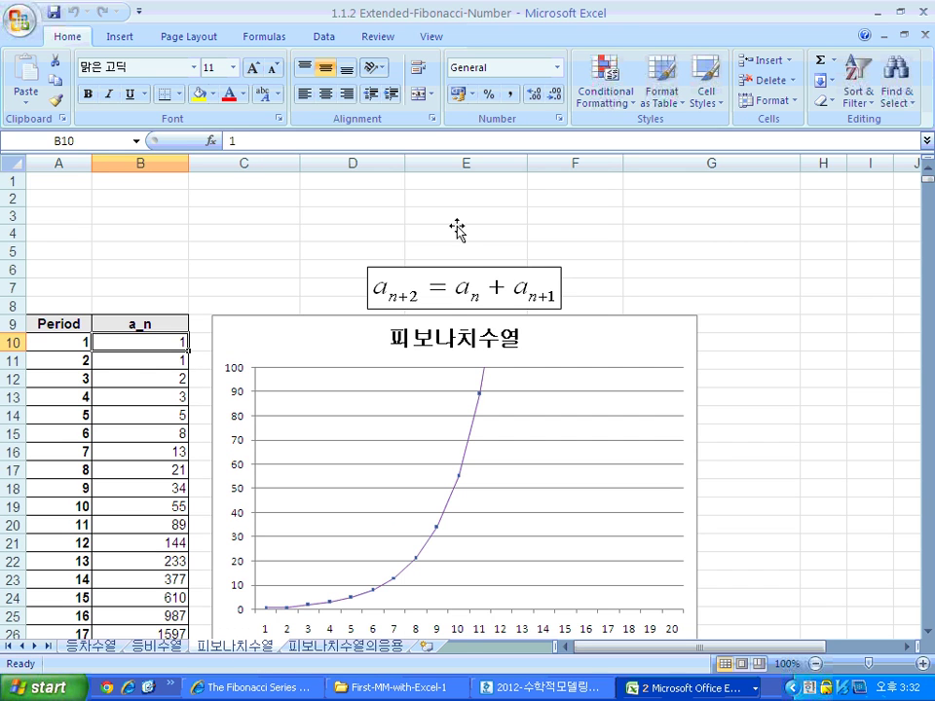
click(438, 297)
click(172, 356)
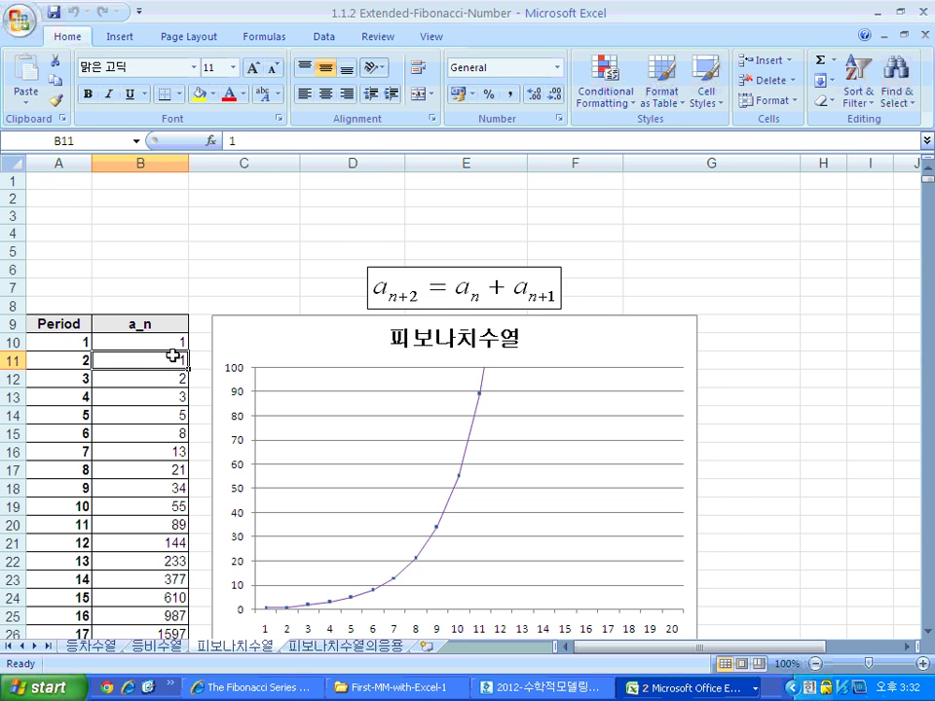
scroll(171, 356, down, 6)
scroll(546, 262, up, 2)
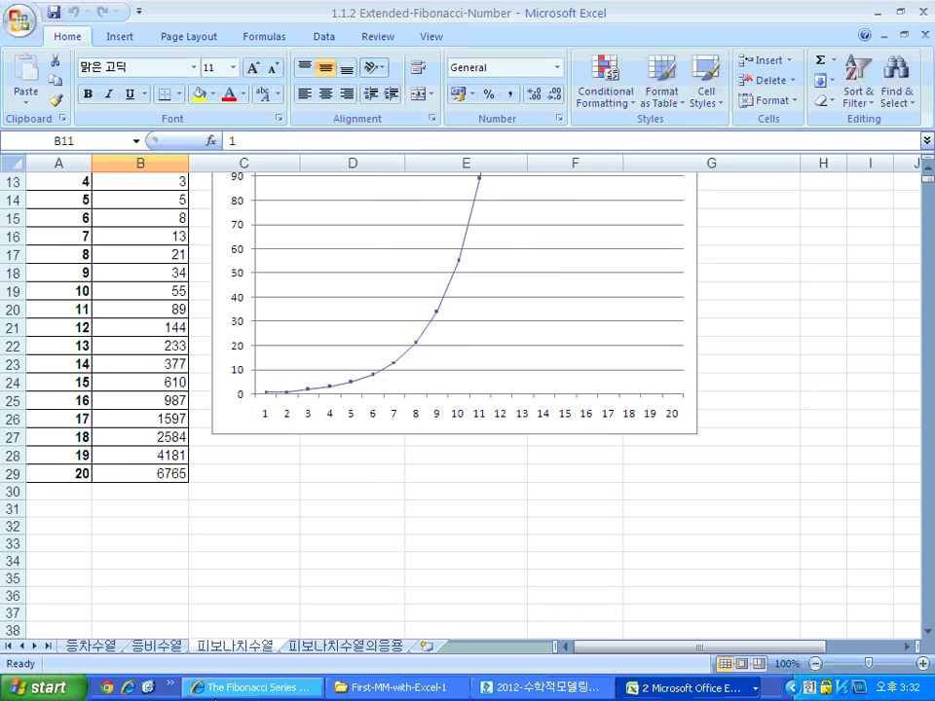
scroll(366, 658, up, 2)
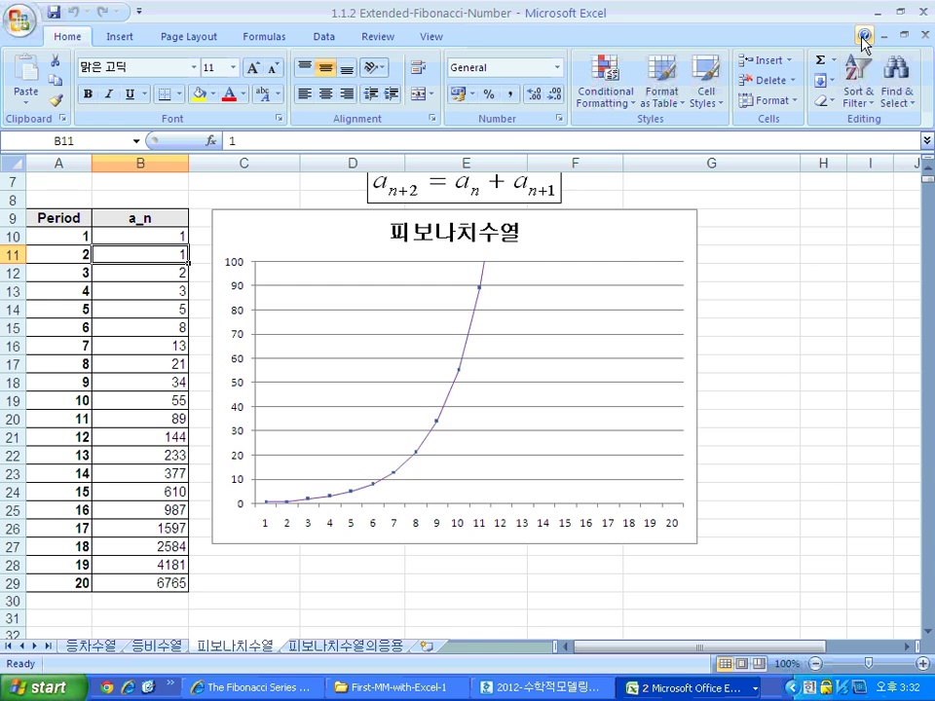
scroll(499, 245, up, 1)
scroll(561, 295, up, 1)
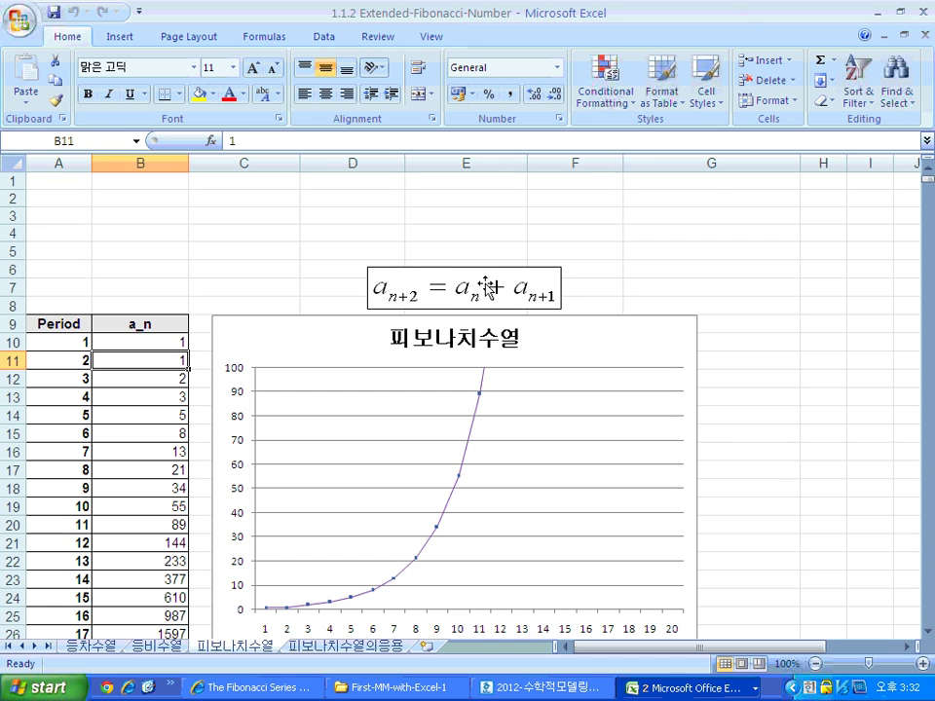
Switch to the Hangul lecture note and read the Fibonacci Sequence table with its ratio column, down to the Simulation chart.
click(878, 11)
scroll(711, 207, up, 1)
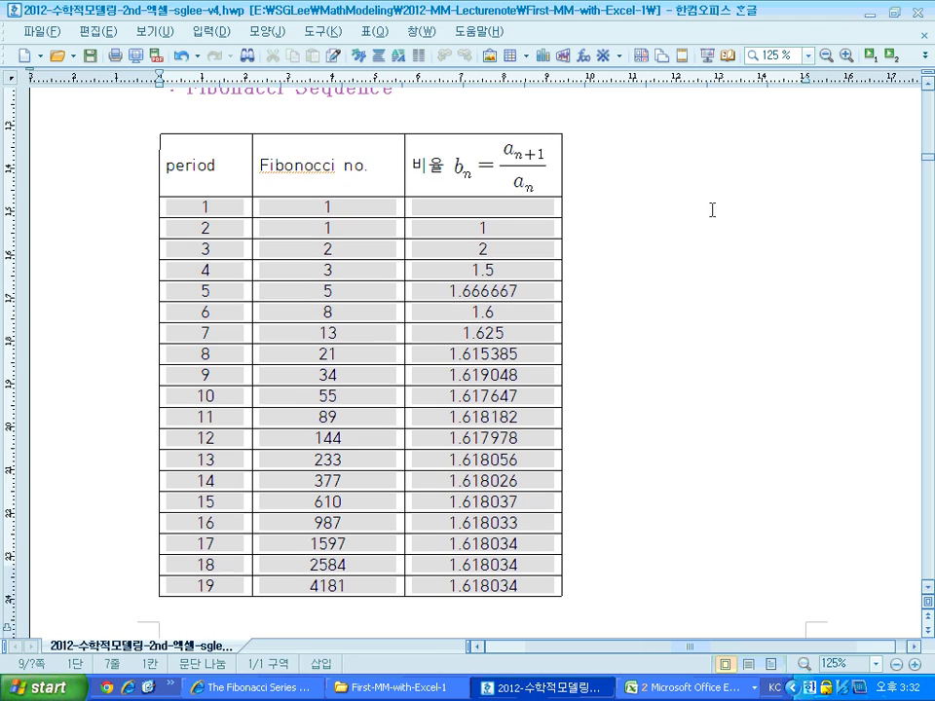
scroll(707, 197, up, 2)
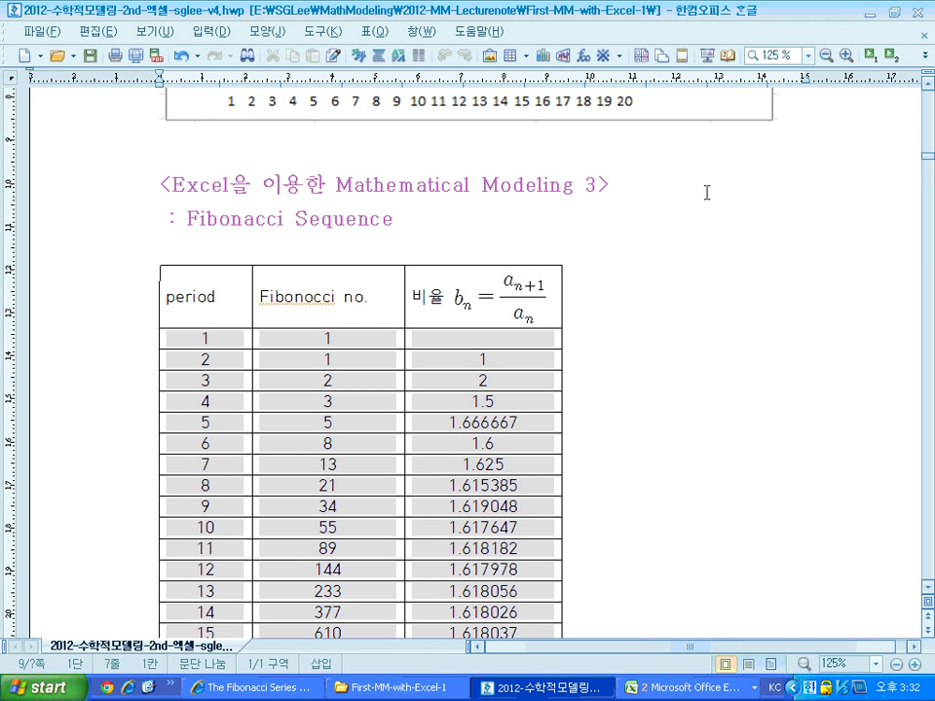
scroll(707, 192, down, 3)
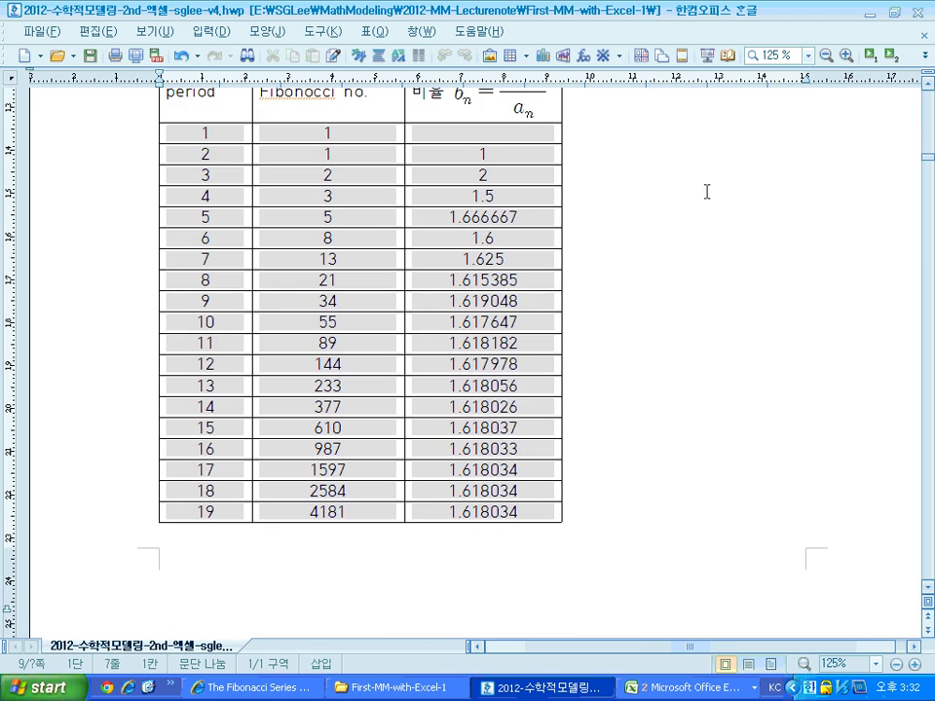
scroll(707, 192, down, 10)
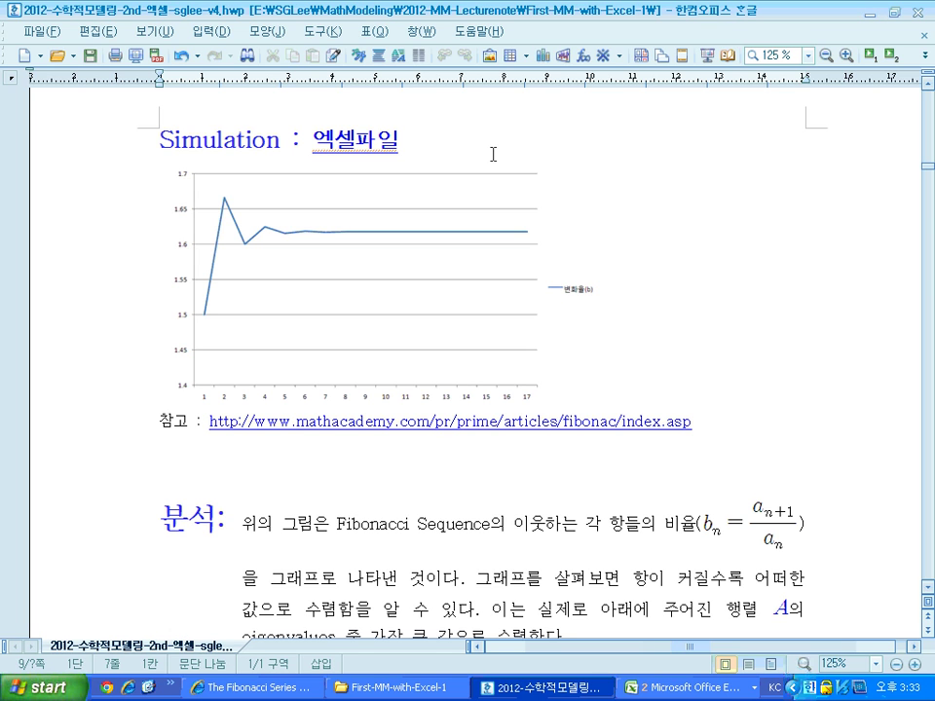
Study the Simulation chart of the Fibonacci ratios together with the 분석 paragraph on their convergence.
scroll(436, 146, down, 3)
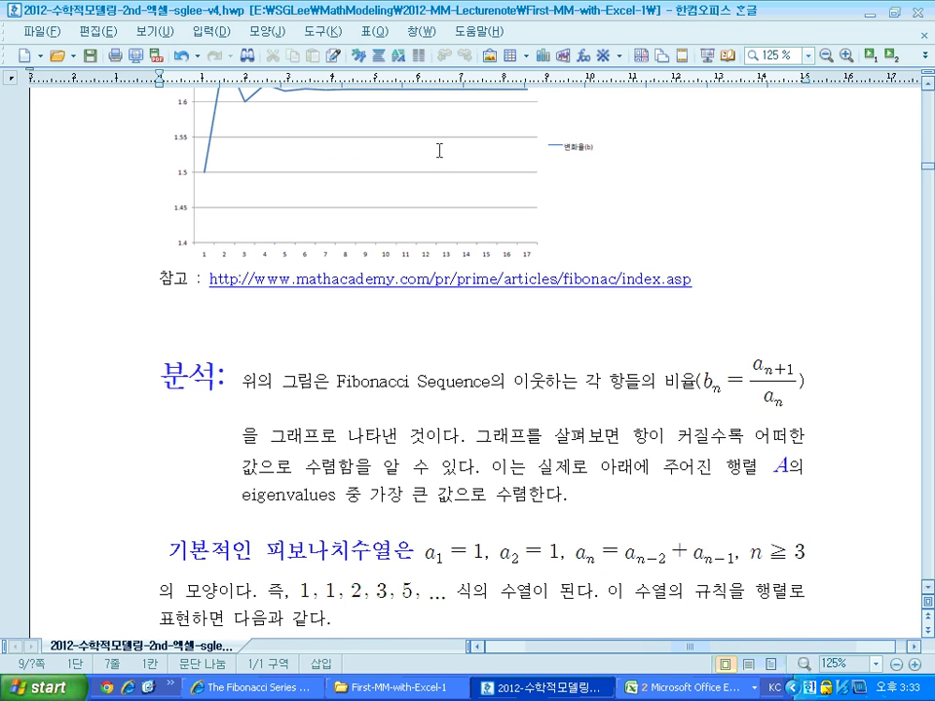
scroll(435, 146, up, 4)
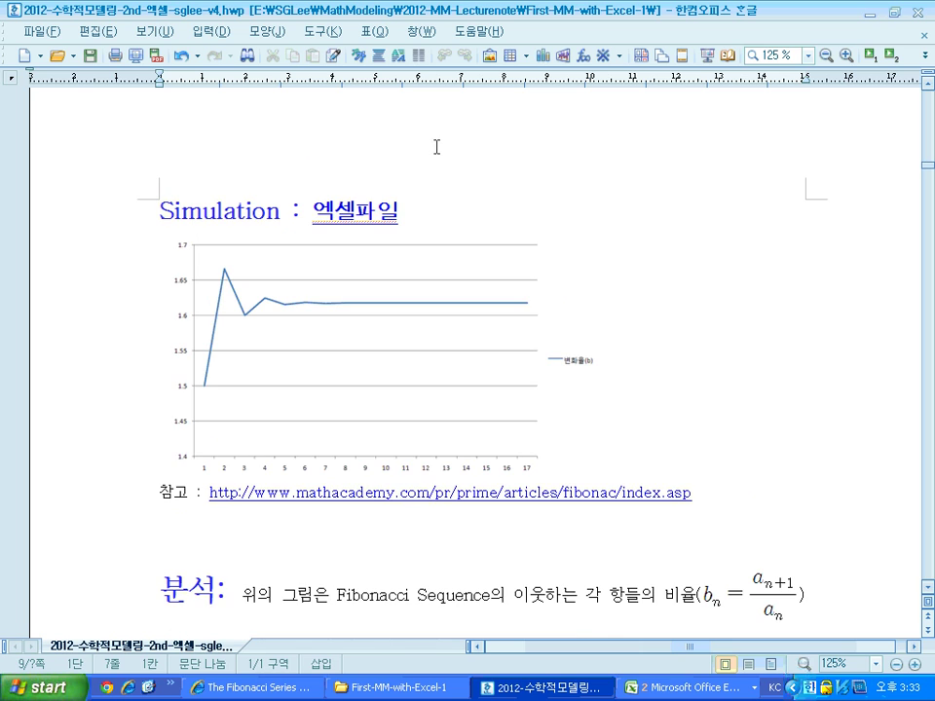
scroll(809, 491, down, 3)
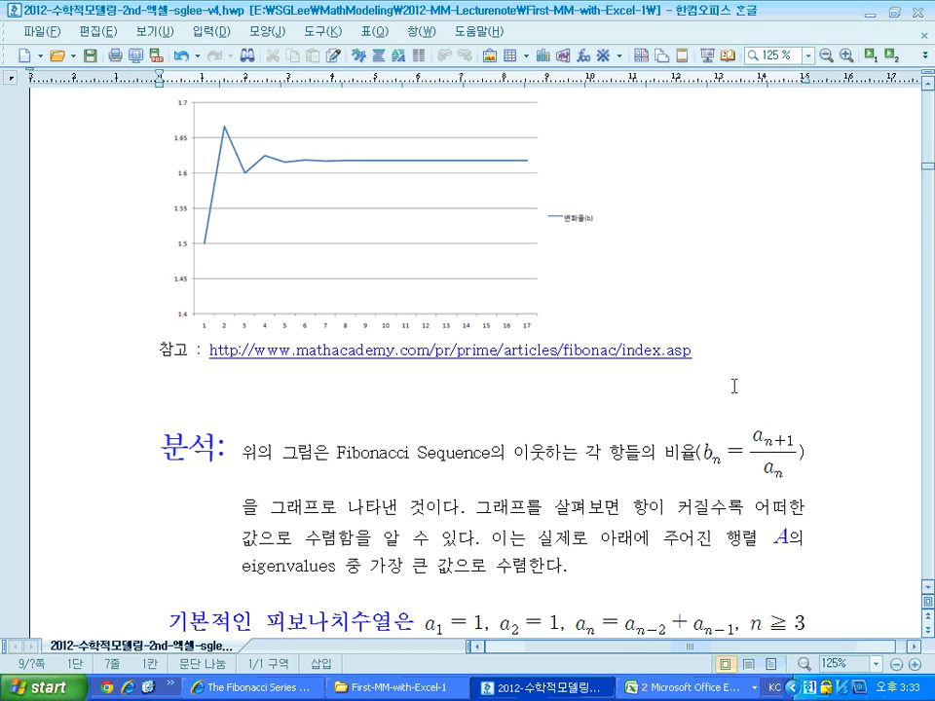
scroll(734, 386, up, 4)
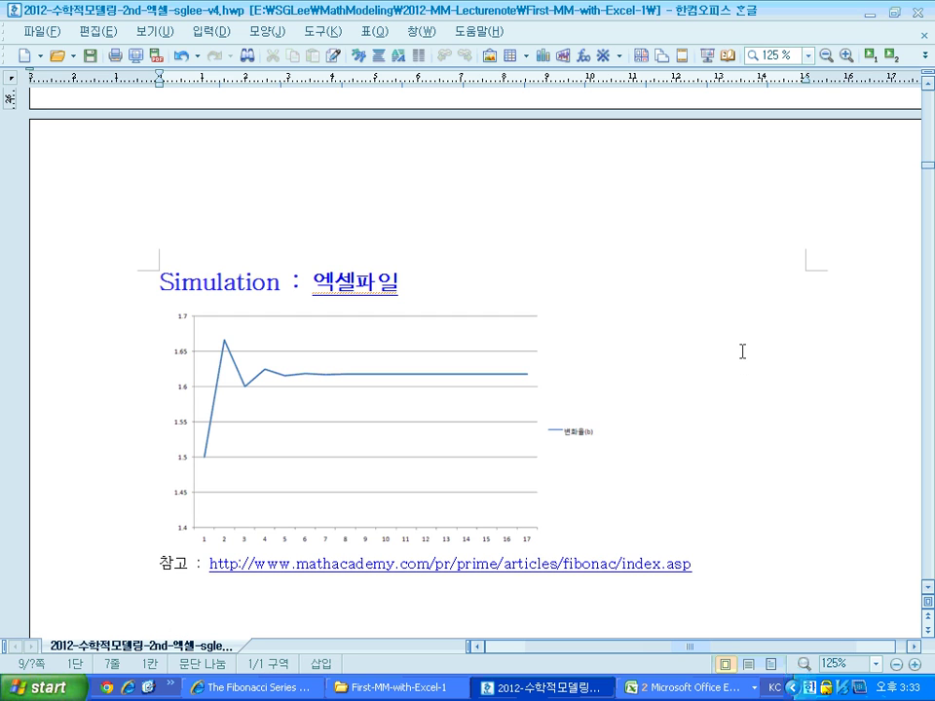
scroll(742, 351, down, 2)
scroll(741, 348, up, 1)
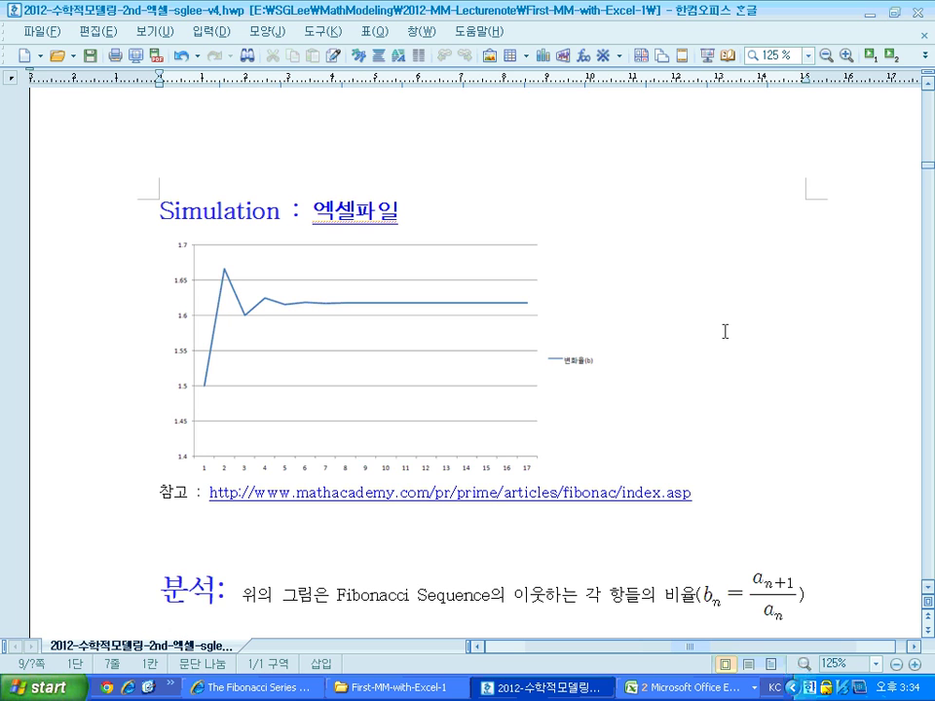
scroll(725, 331, down, 3)
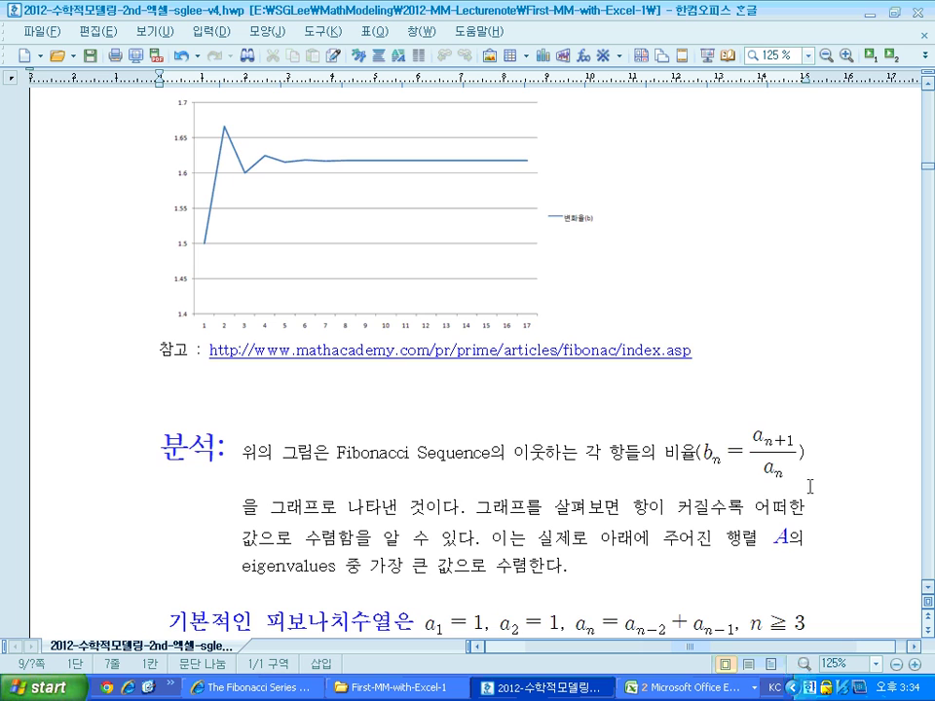
scroll(793, 480, up, 3)
scroll(794, 500, down, 2)
Bring up the list of open Excel workbooks to switch back to Excel.
click(691, 686)
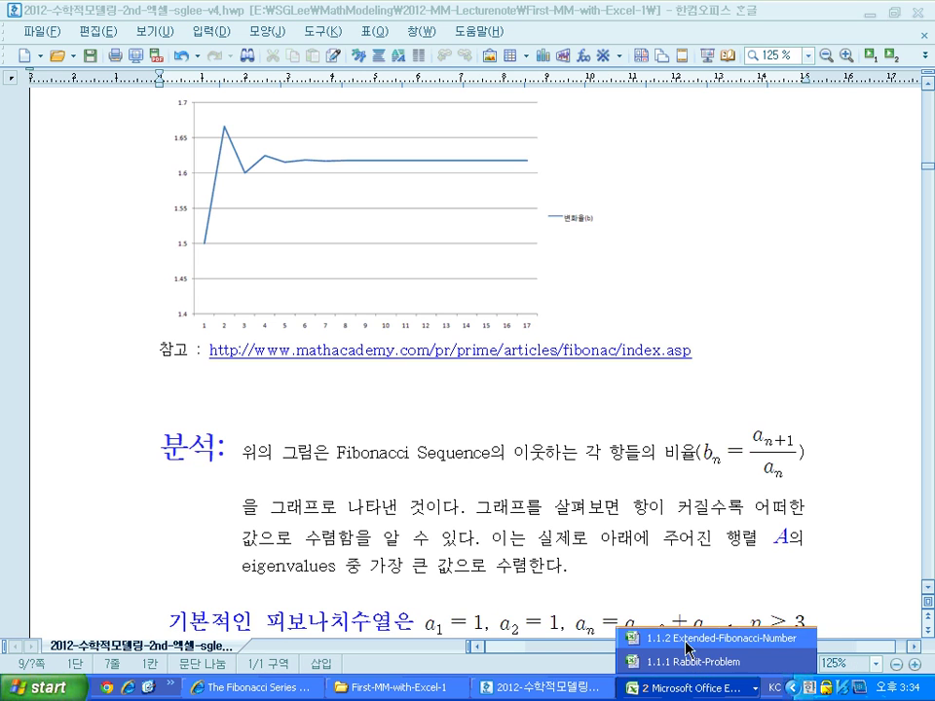